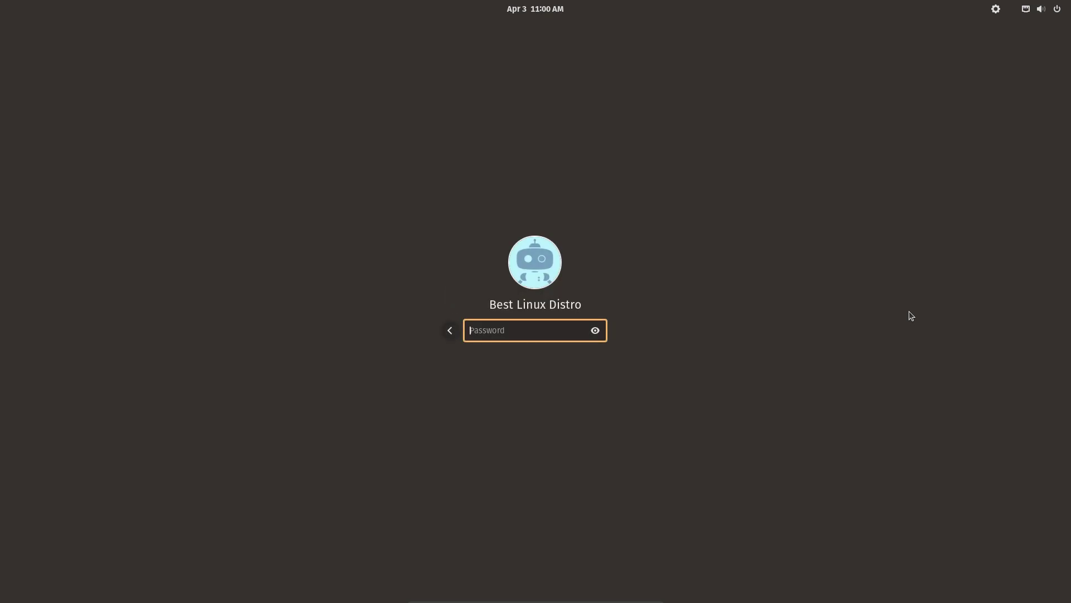
Log in with the account password and browse the Office, System and Utilities app folders.
{"action": "type", "text": "••"}
{"action": "key", "text": "Return"}
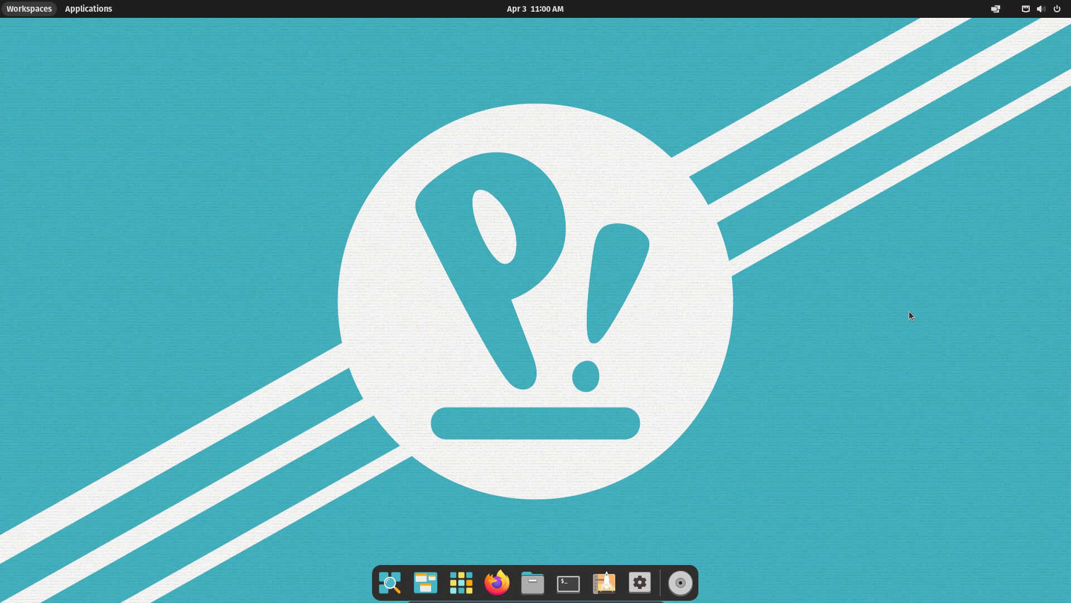
{"action": "left_click", "coordinate": [463, 577]}
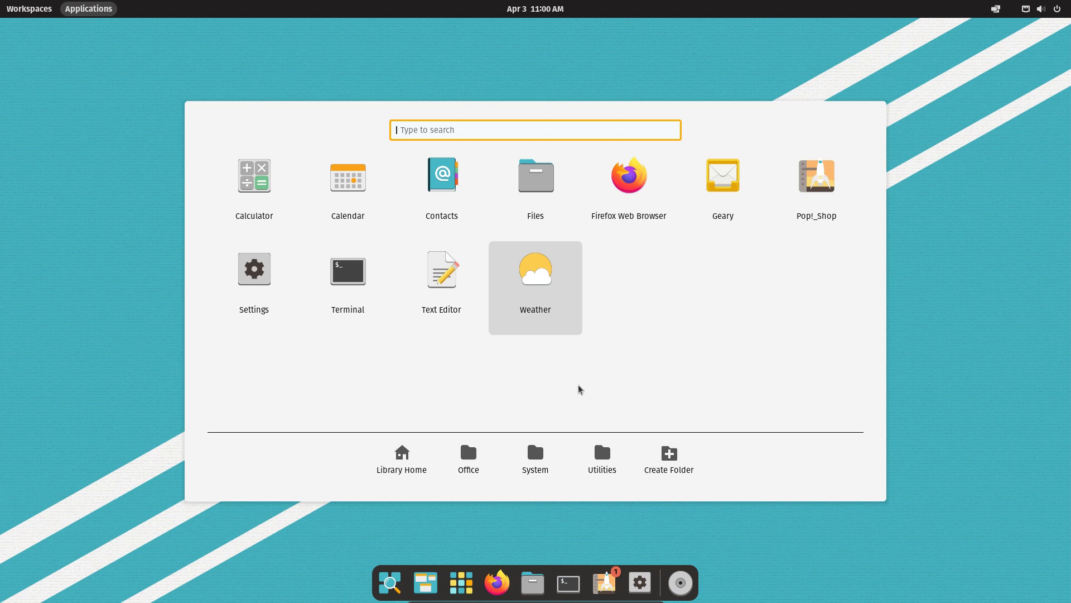
{"action": "left_click", "coordinate": [469, 458]}
{"action": "left_click", "coordinate": [535, 459]}
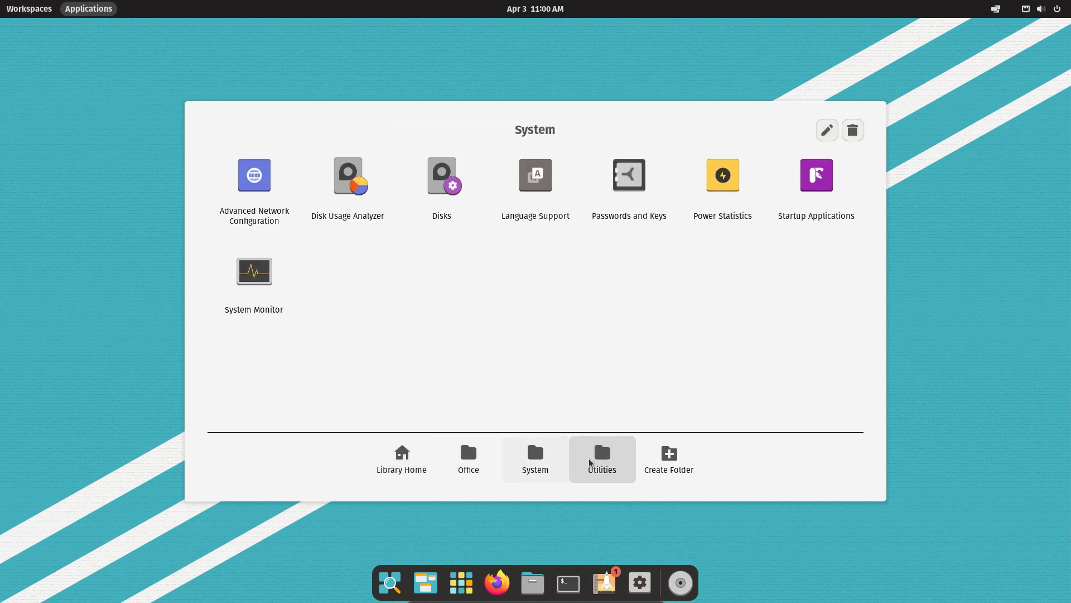
{"action": "left_click", "coordinate": [591, 459]}
Cancel a new app folder, return to the full app library, and open Settings.
{"action": "left_click", "coordinate": [668, 460]}
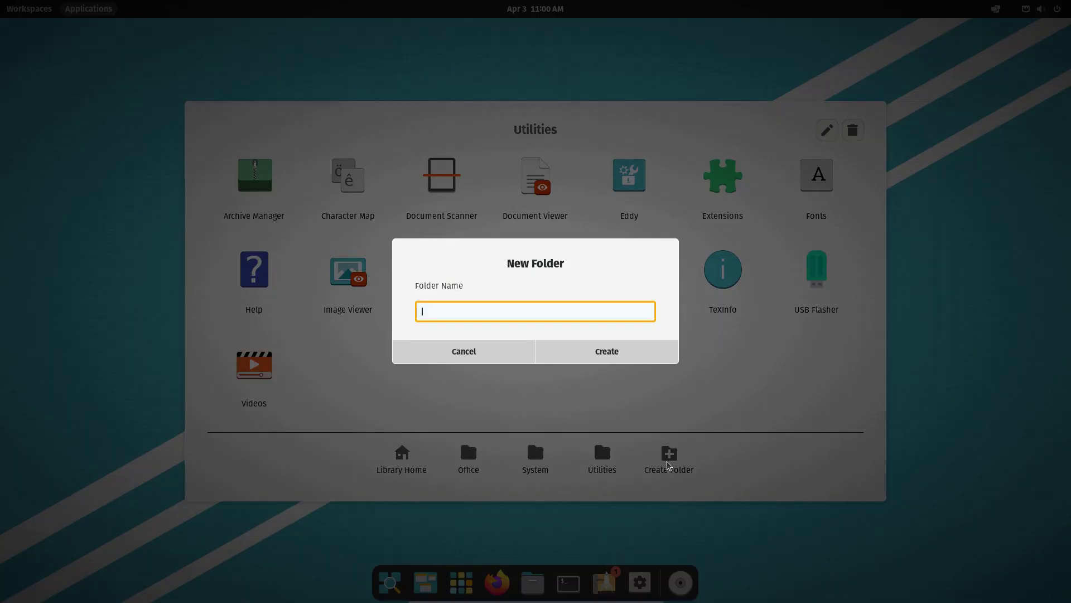
{"action": "left_click", "coordinate": [452, 352]}
{"action": "left_click", "coordinate": [402, 457]}
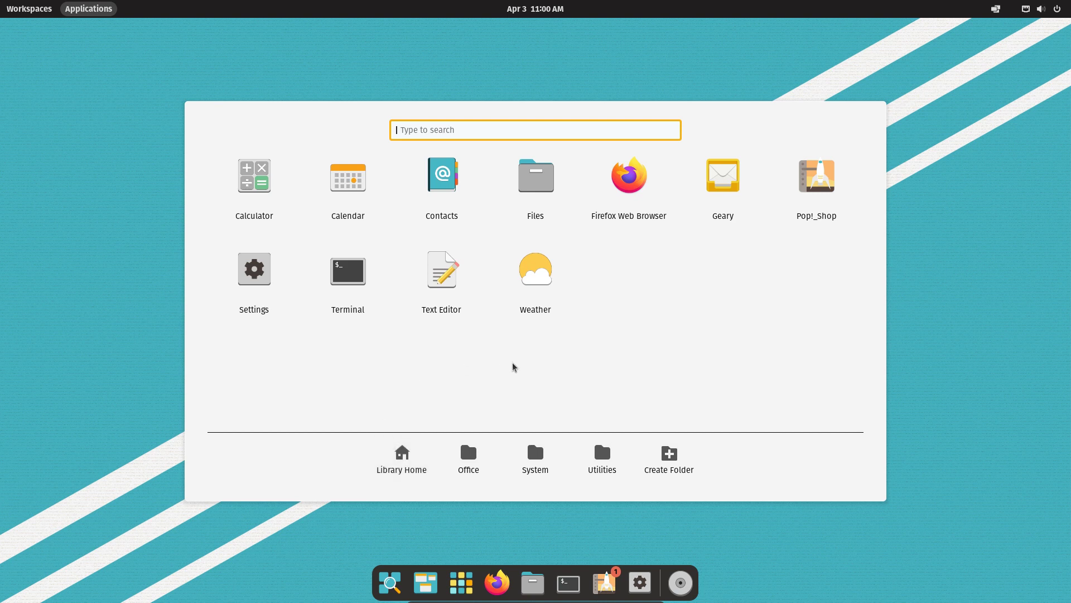
{"action": "left_click", "coordinate": [254, 281]}
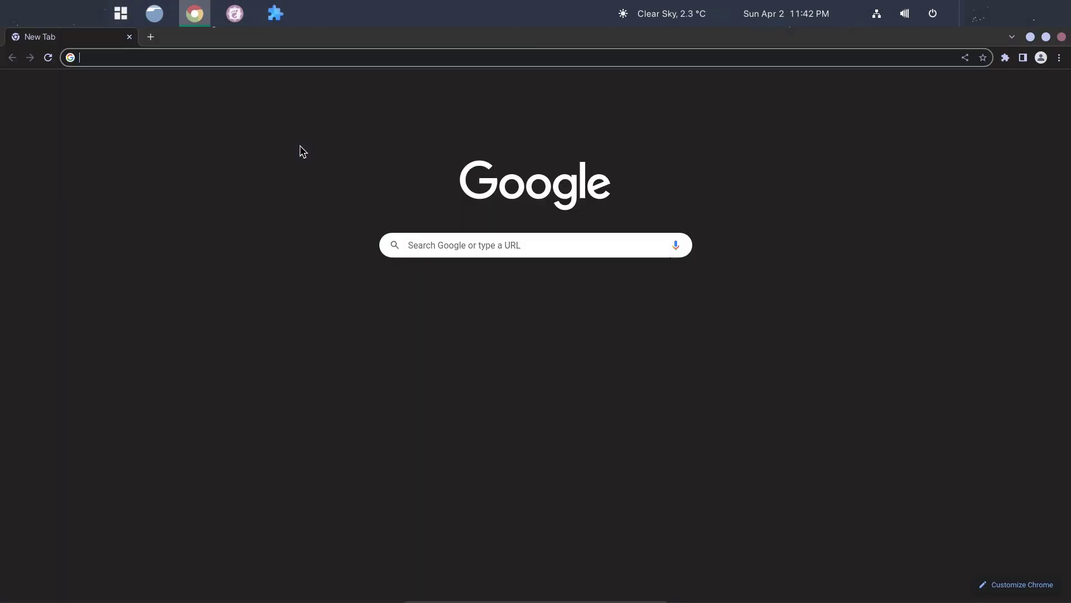
Load pop.system76.com and open its download options, noting the RAM, storage and 2.48 GB size.
{"action": "left_click", "coordinate": [216, 61]}
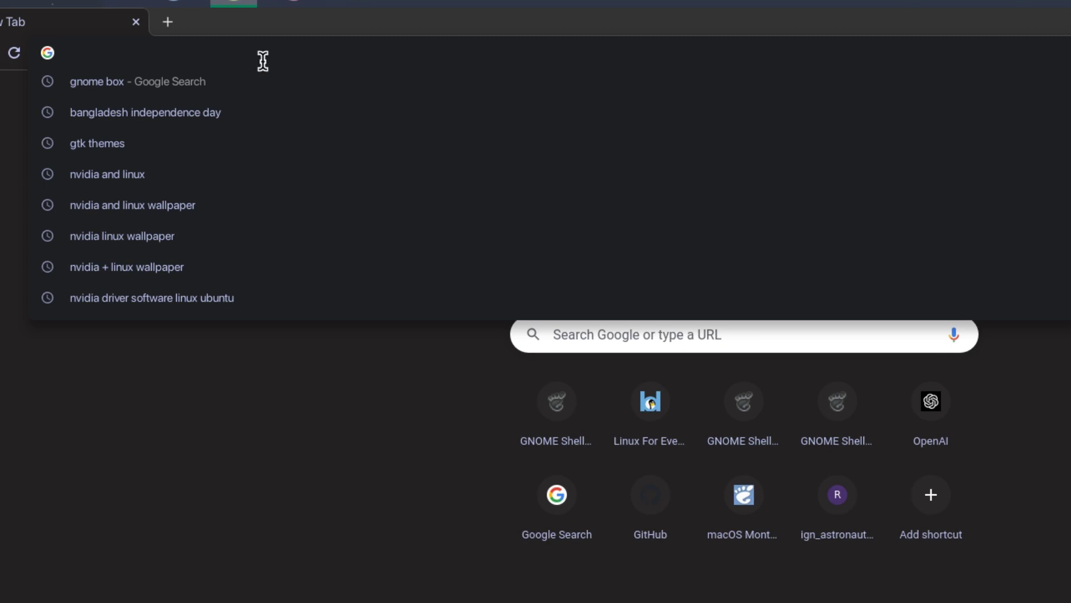
{"action": "type", "text": "pop"}
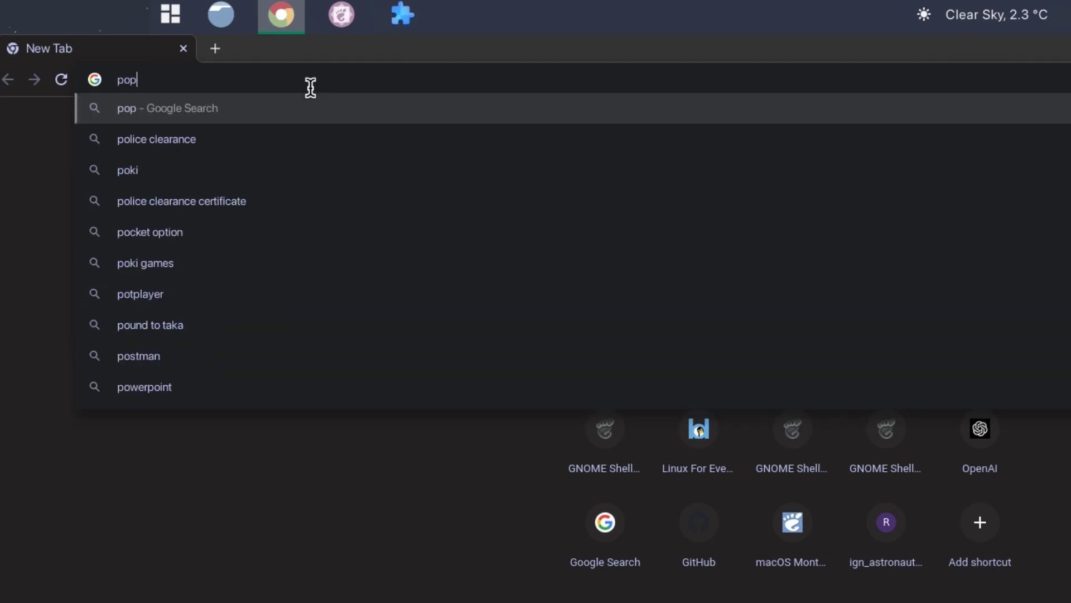
{"action": "type", "text": ".s"}
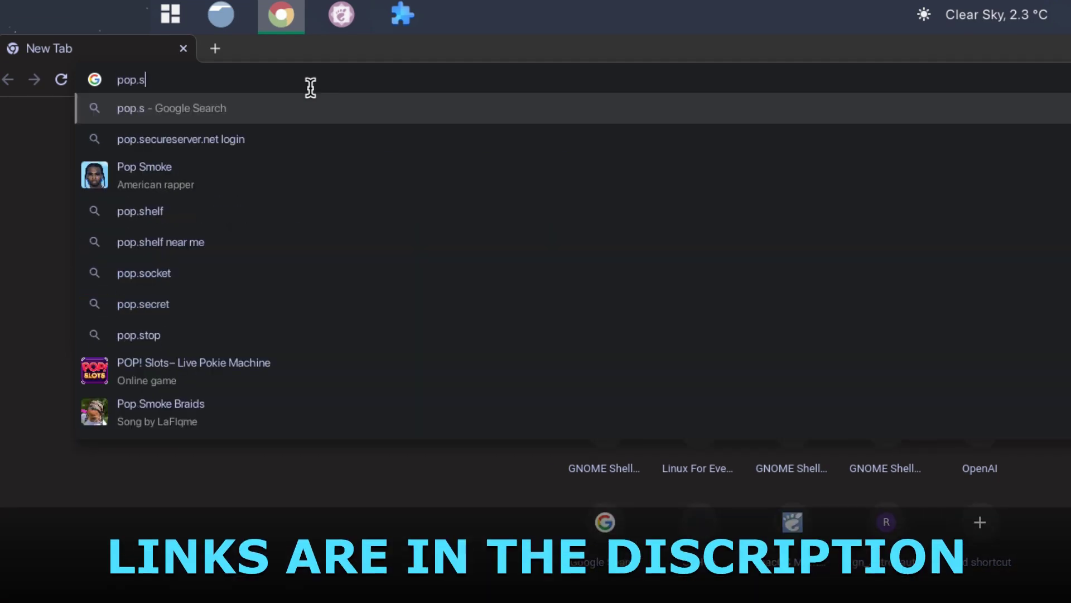
{"action": "type", "text": "ystem"}
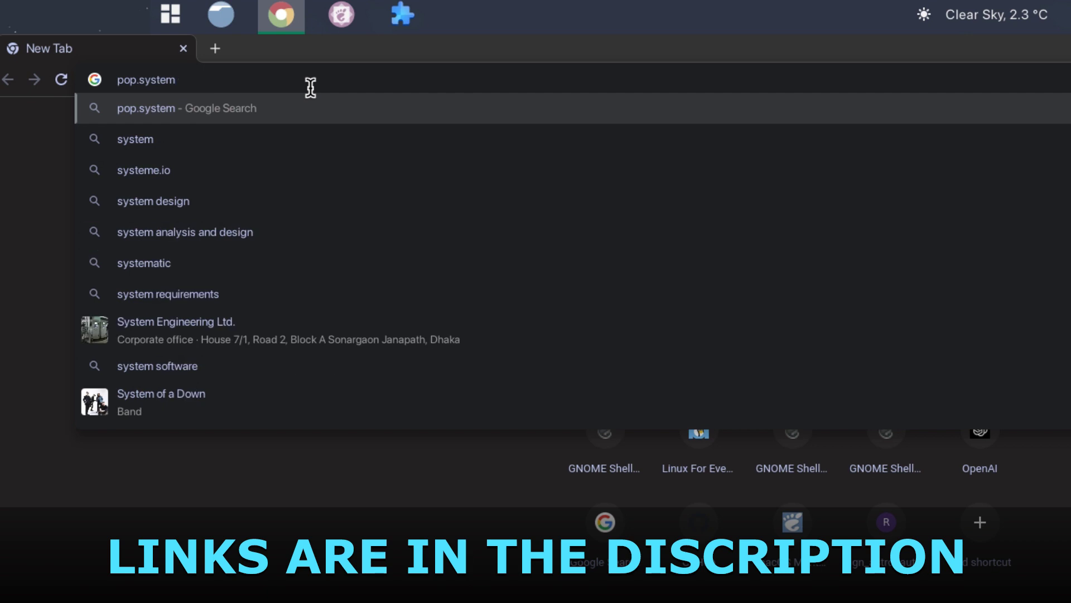
{"action": "type", "text": "76.com"}
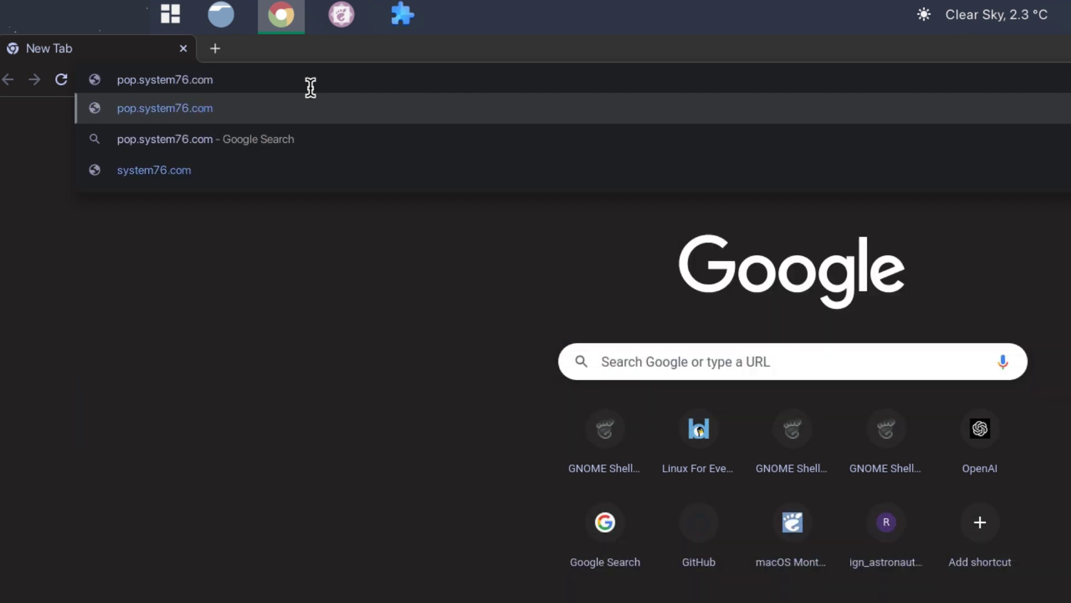
{"action": "key", "text": "Return"}
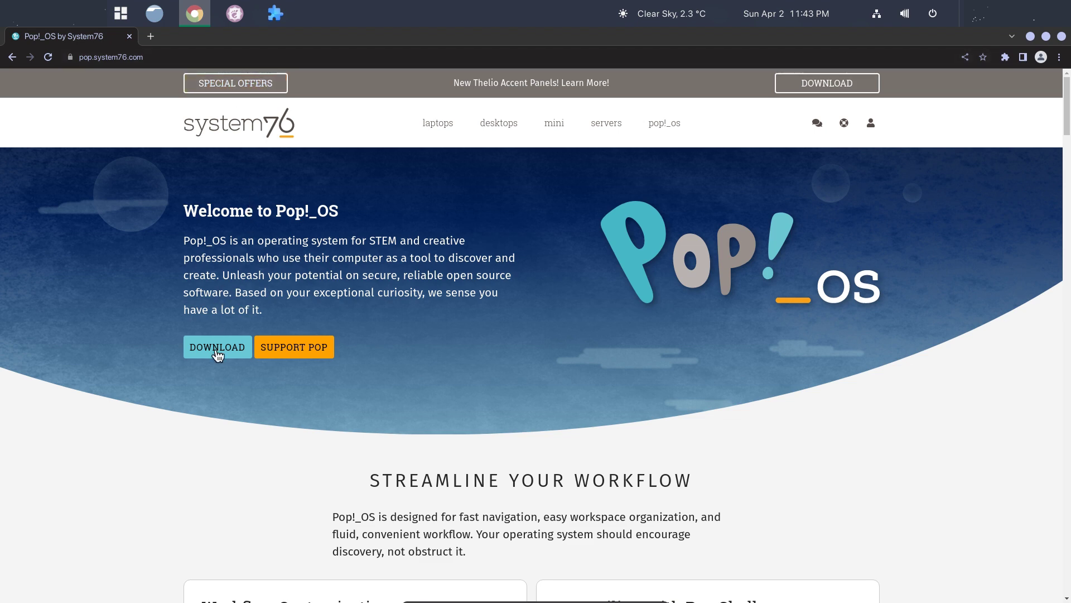
{"action": "left_click", "coordinate": [216, 351]}
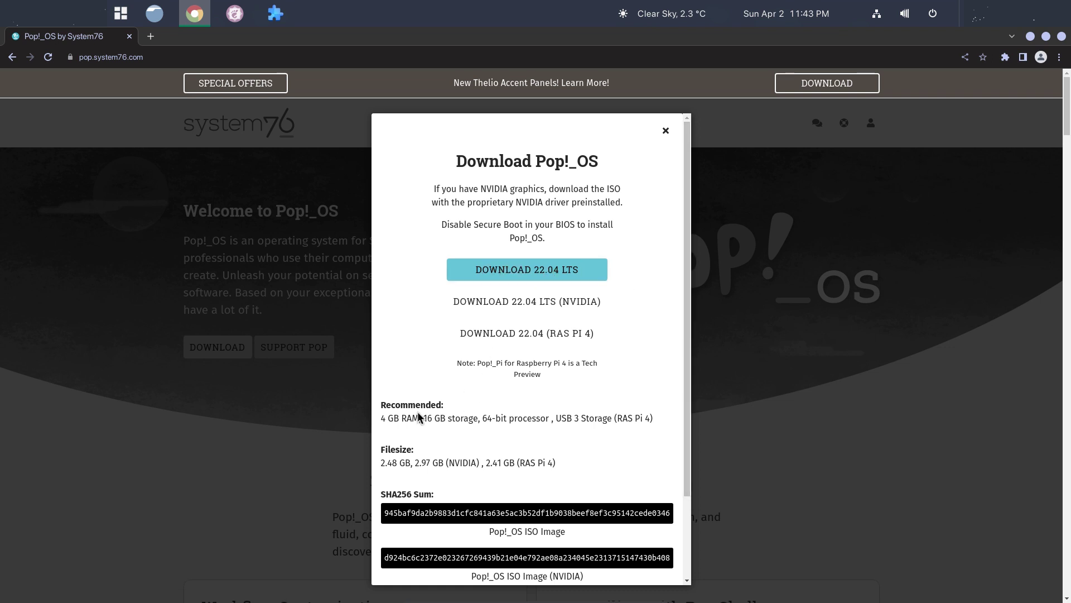
{"action": "left_click_drag", "start_coordinate": [382, 419], "coordinate": [434, 421]}
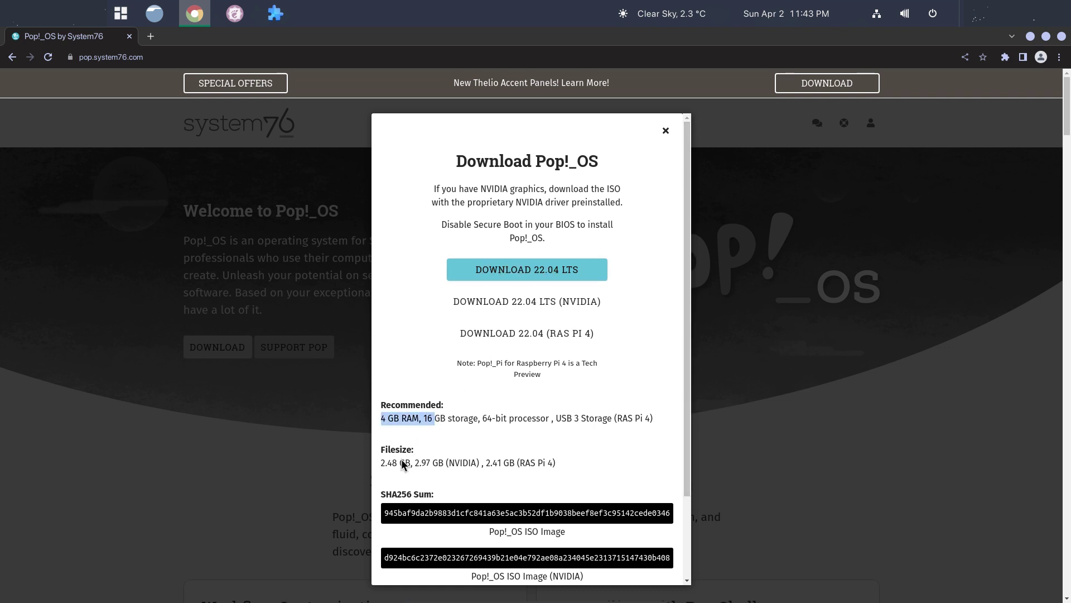
{"action": "left_click_drag", "start_coordinate": [381, 463], "coordinate": [406, 463]}
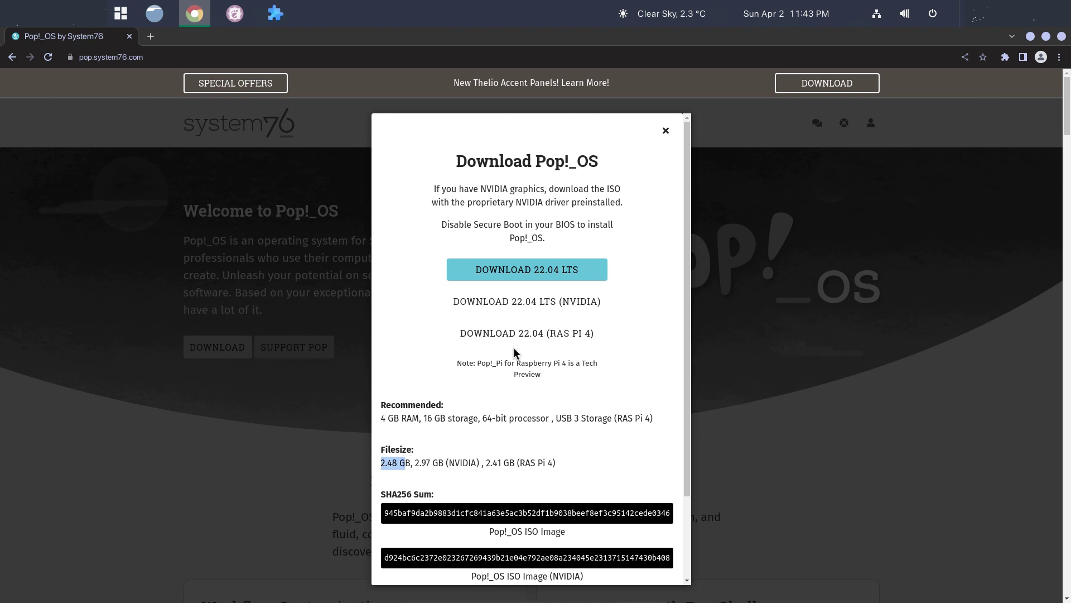
{"action": "left_click", "coordinate": [517, 269]}
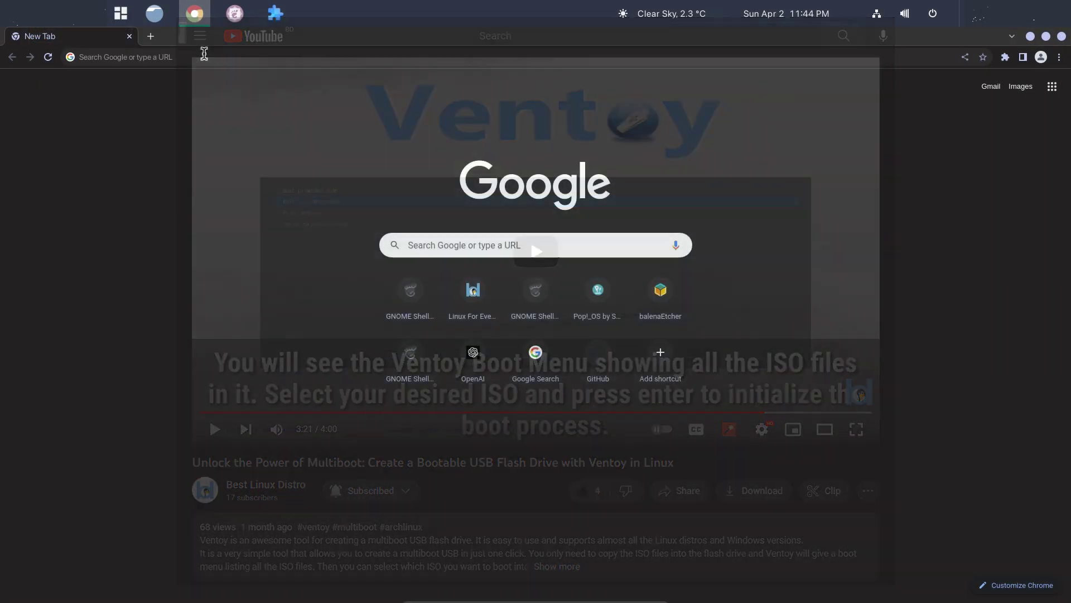
Load balena.io/etcher and find the Etcher for Linux x64 AppImage row in the download table.
{"action": "left_click", "coordinate": [204, 53]}
{"action": "type", "text": "ba"}
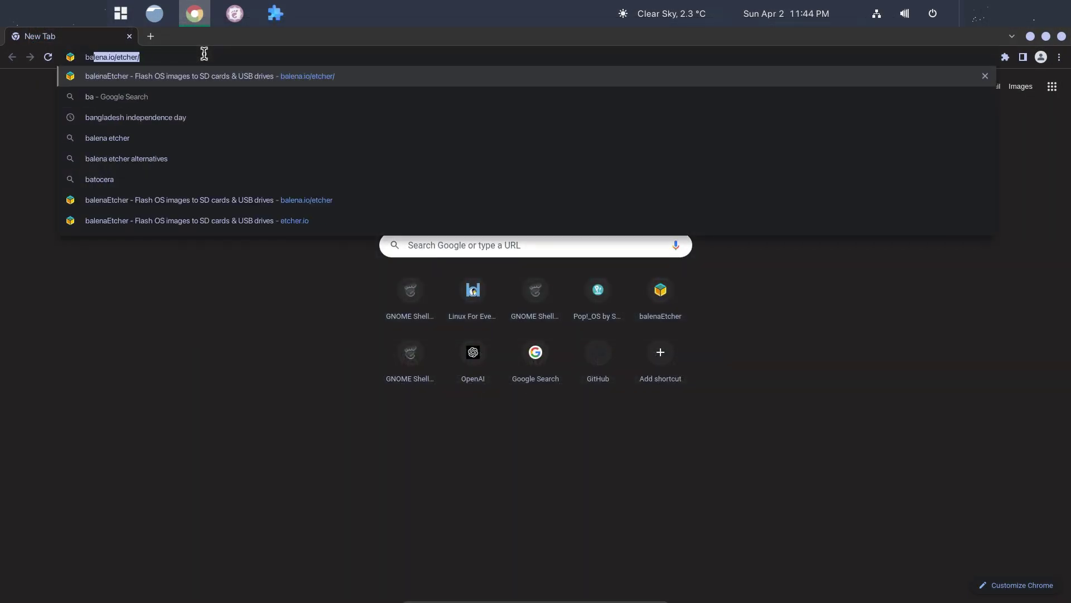
{"action": "type", "text": "lena"}
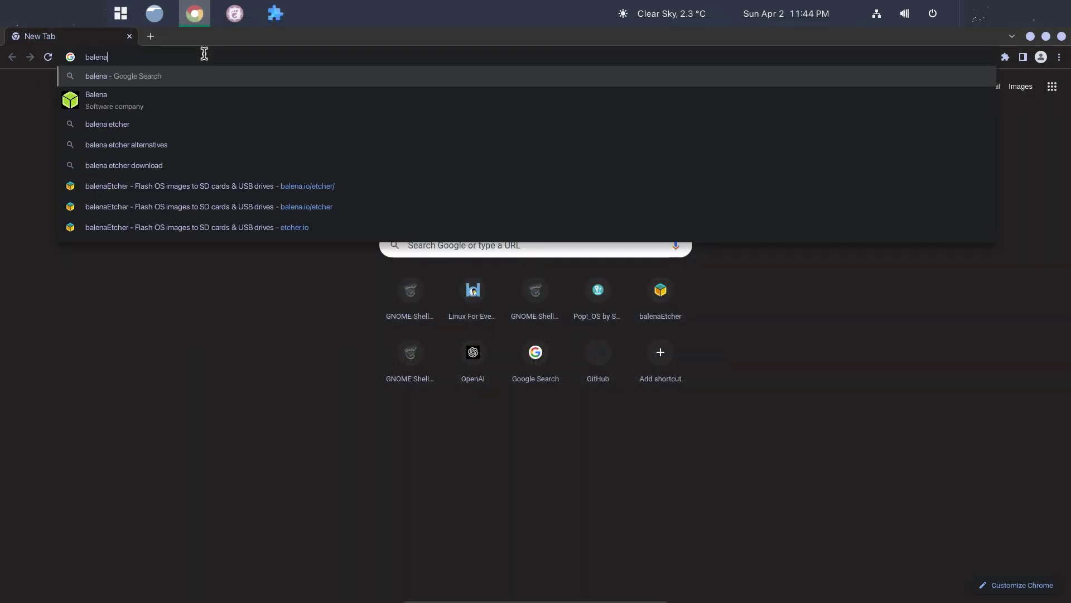
{"action": "type", "text": ".io"}
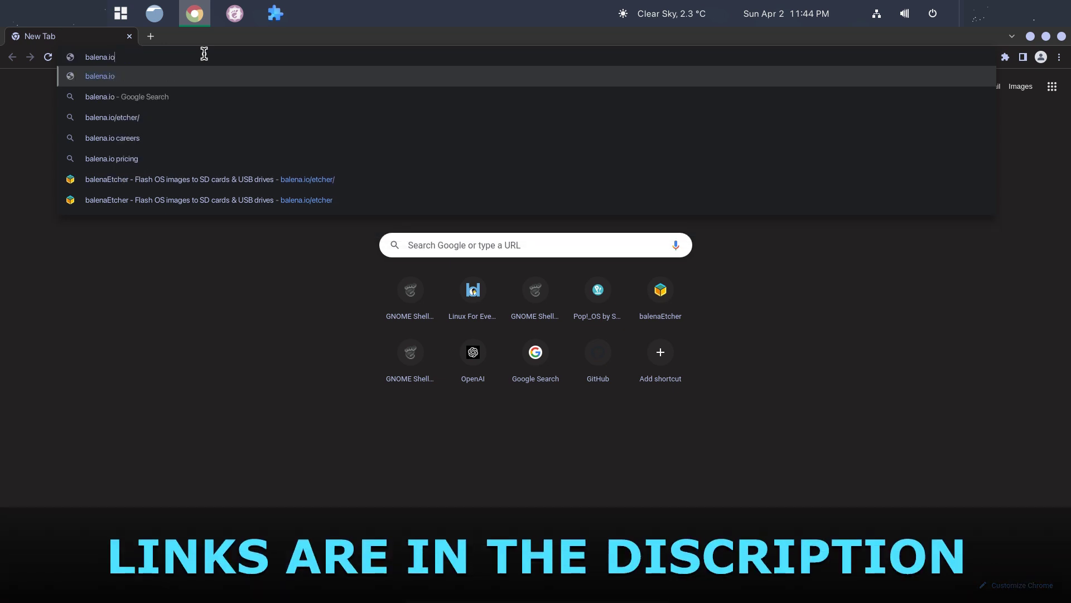
{"action": "type", "text": "/etcher"}
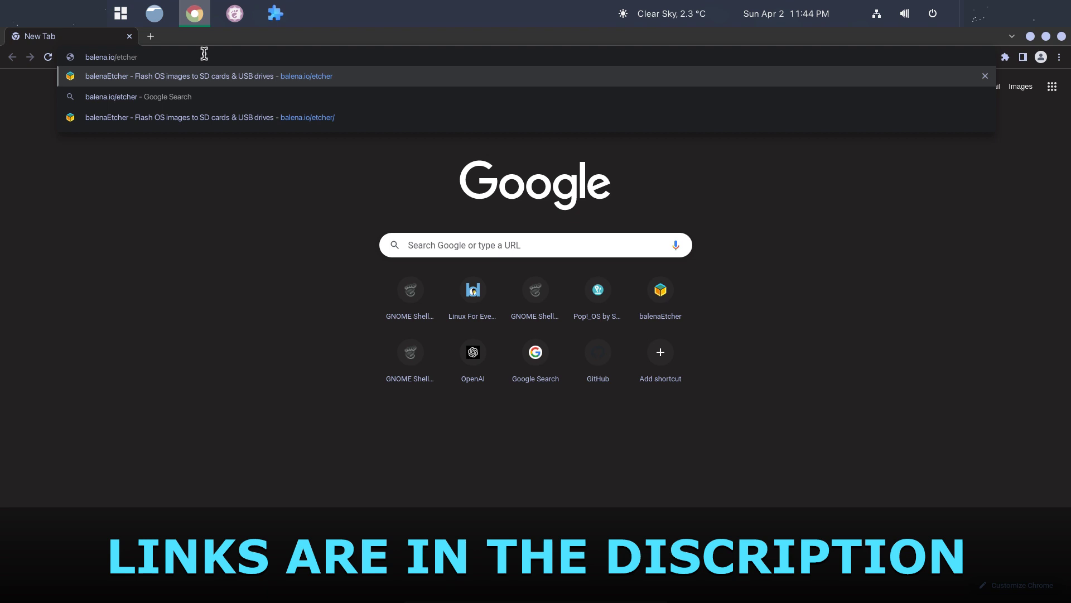
{"action": "key", "text": "Return"}
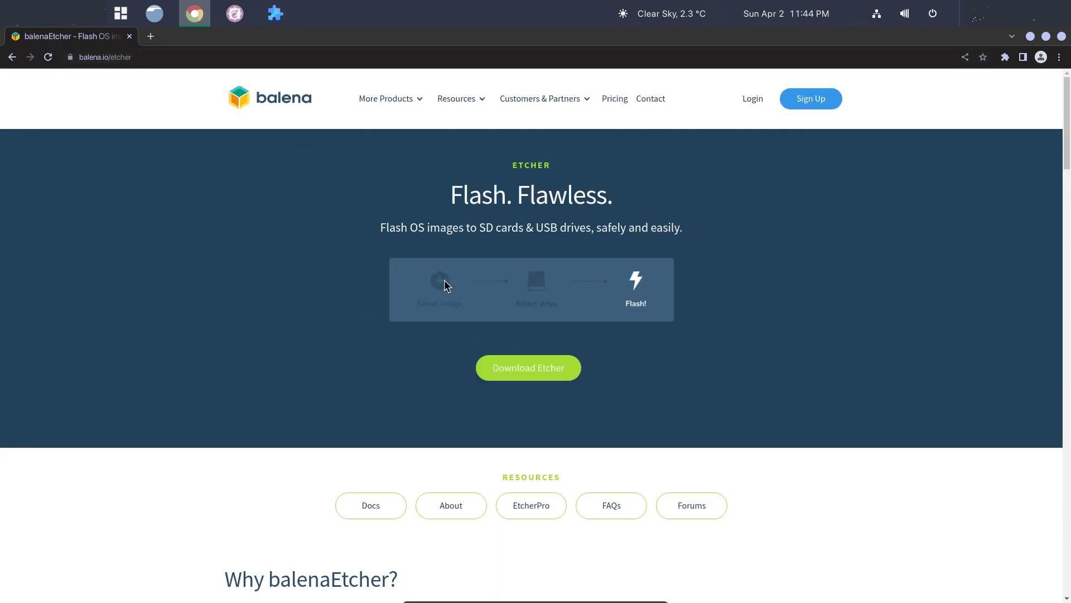
{"action": "left_click", "coordinate": [532, 373]}
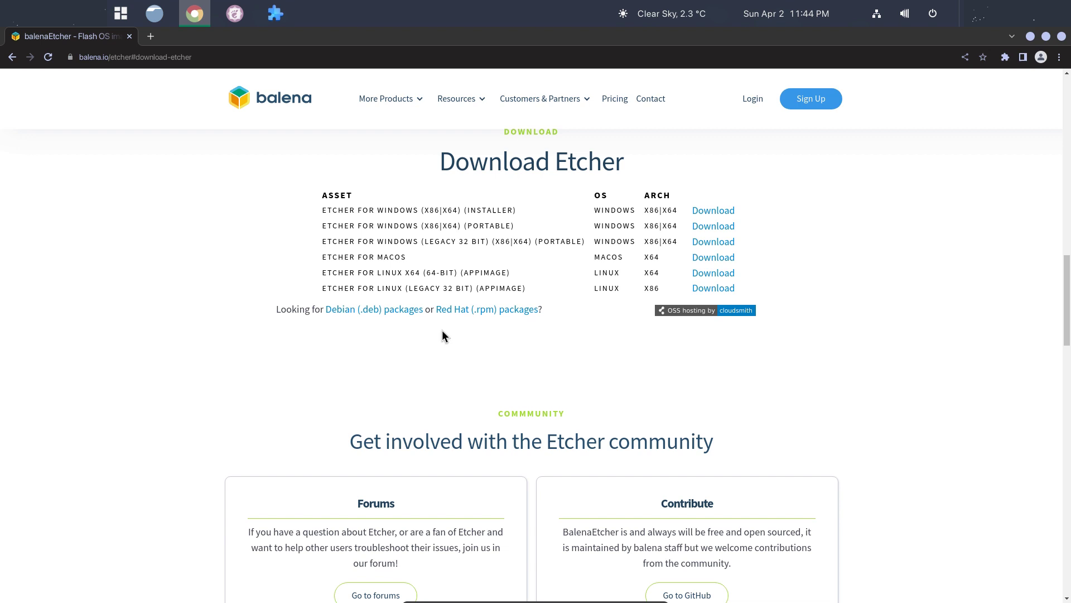
{"action": "left_click_drag", "start_coordinate": [403, 274], "coordinate": [620, 278]}
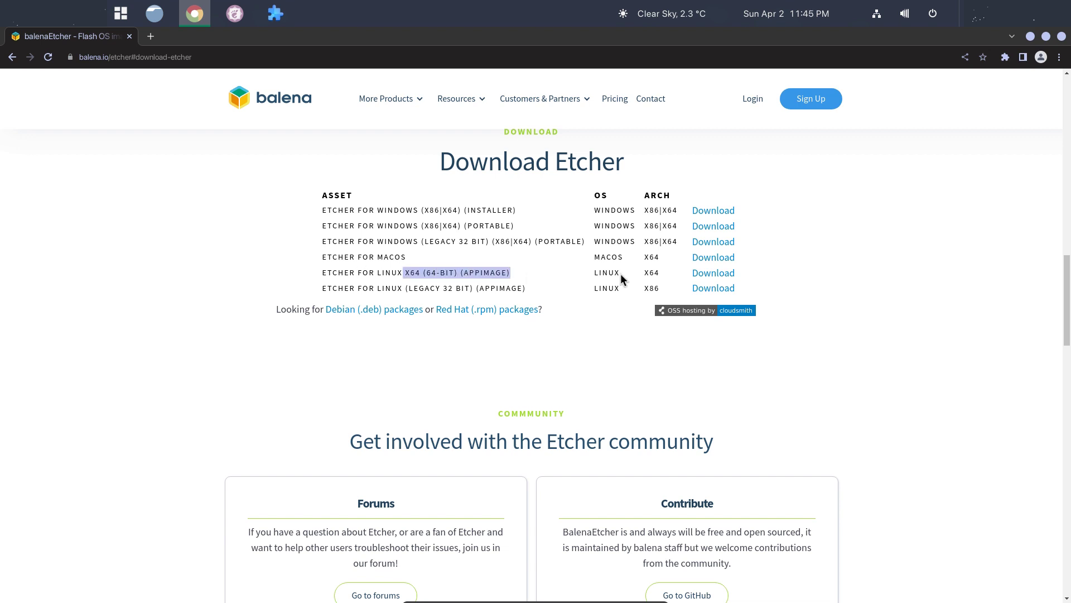
Download the Linux x64 Etcher AppImage and open a terminal in the Downloads folder.
{"action": "double_click", "coordinate": [619, 274]}
{"action": "left_click", "coordinate": [699, 273]}
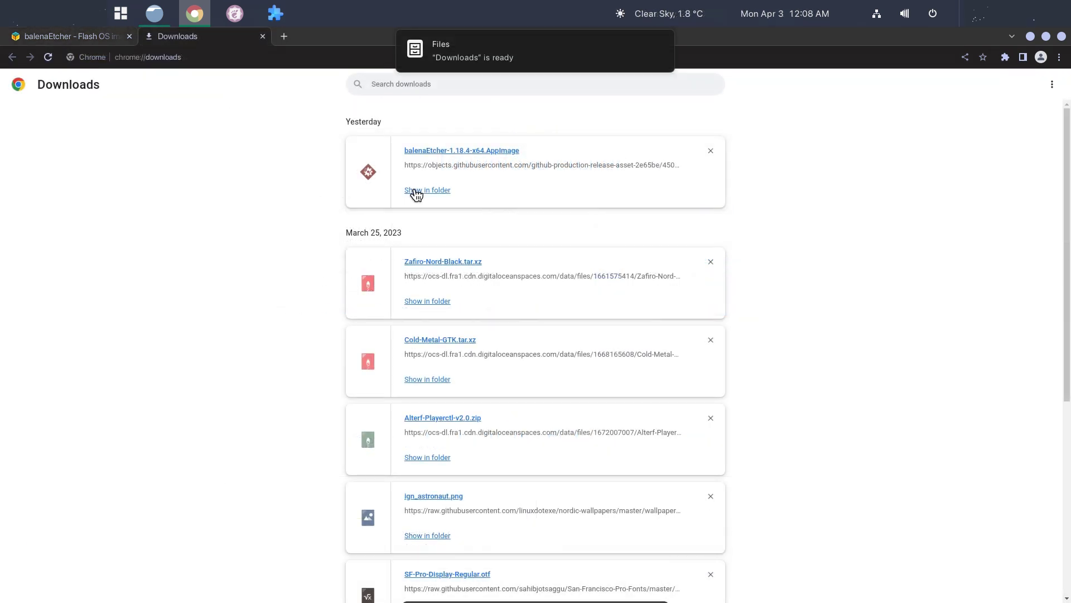
{"action": "left_click", "coordinate": [431, 58]}
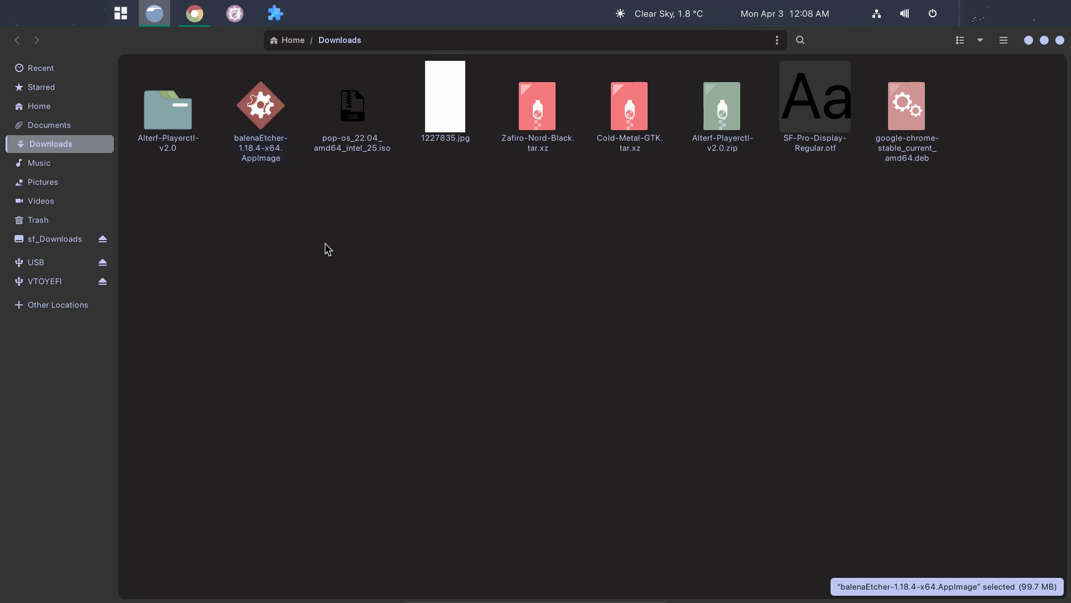
{"action": "right_click", "coordinate": [267, 202]}
{"action": "left_click", "coordinate": [320, 284]}
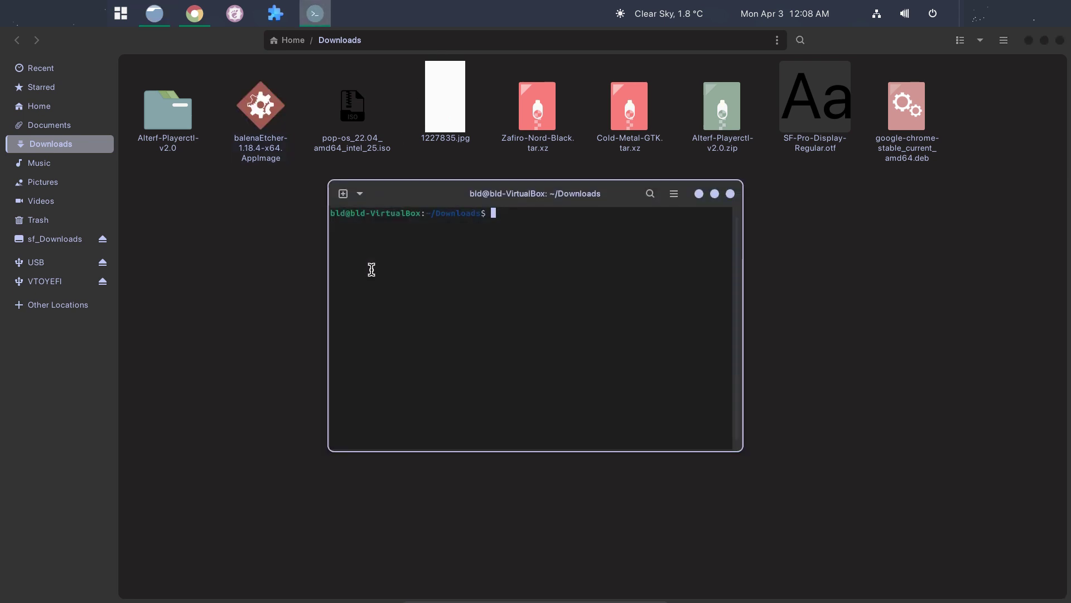
Run 'sudo apt install fuse' with the account password, then clear the terminal.
{"action": "type", "text": "sudo"}
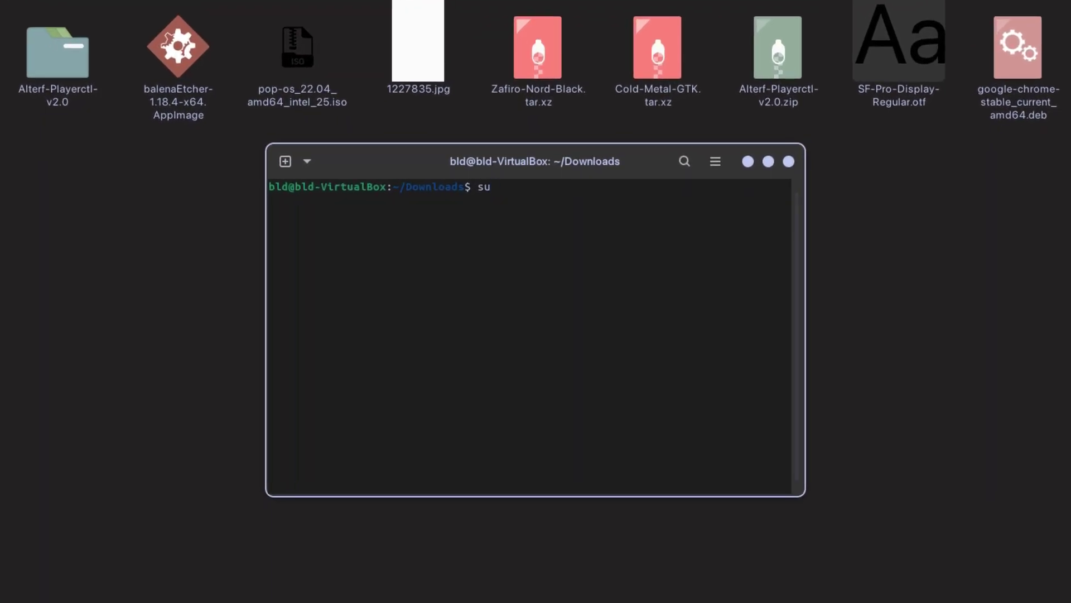
{"action": "type", "text": " apt imns"}
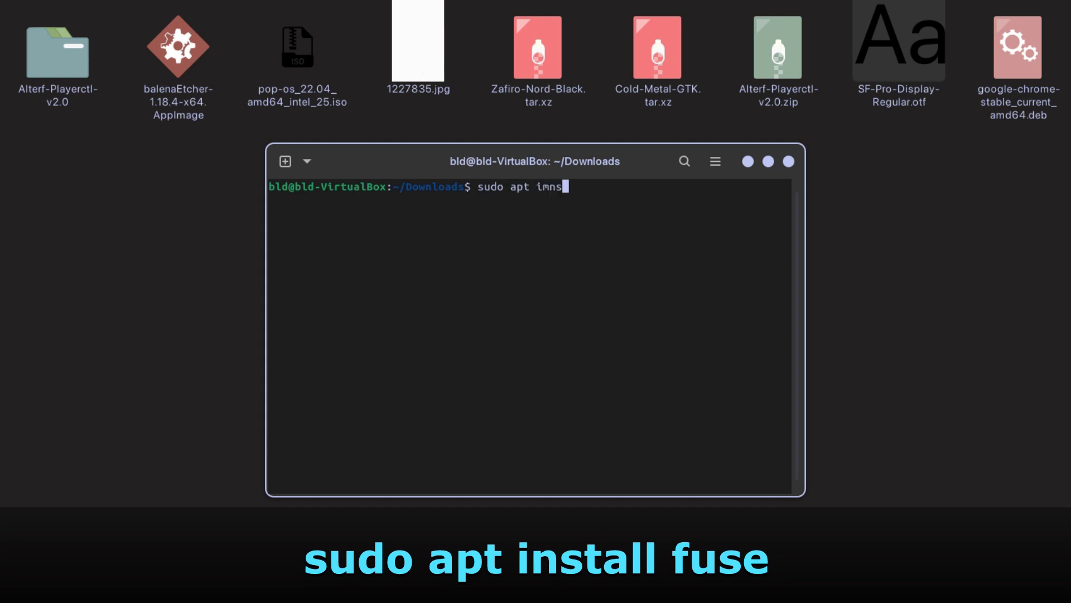
{"action": "key", "text": "BackSpace"}
{"action": "key", "text": "BackSpace"}
{"action": "key", "text": "BackSpace"}
{"action": "type", "text": "nstall fuse"}
{"action": "key", "text": "Return"}
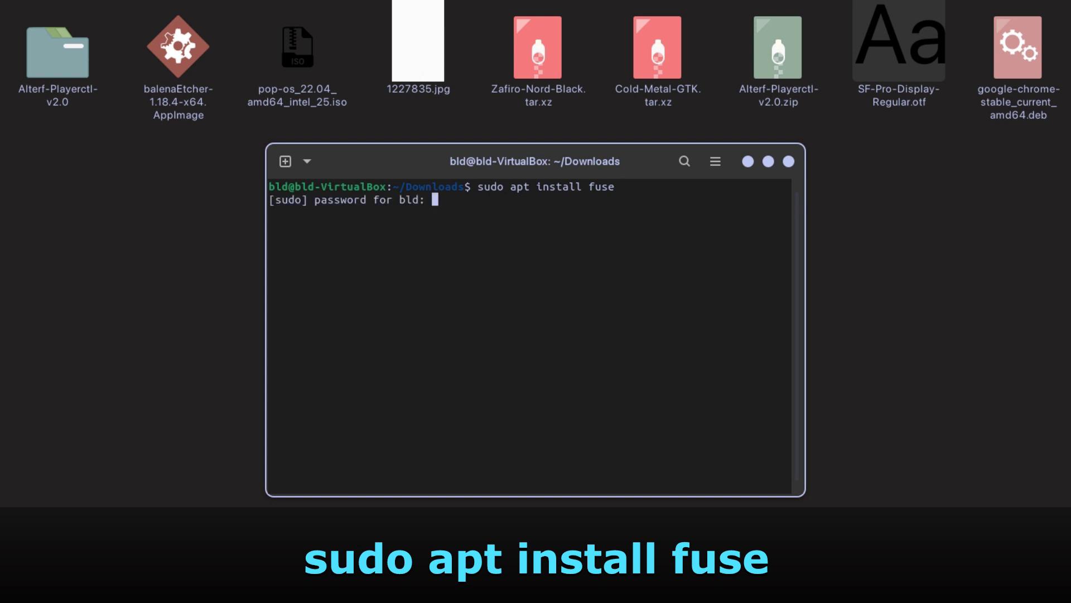
{"action": "key", "text": "Return"}
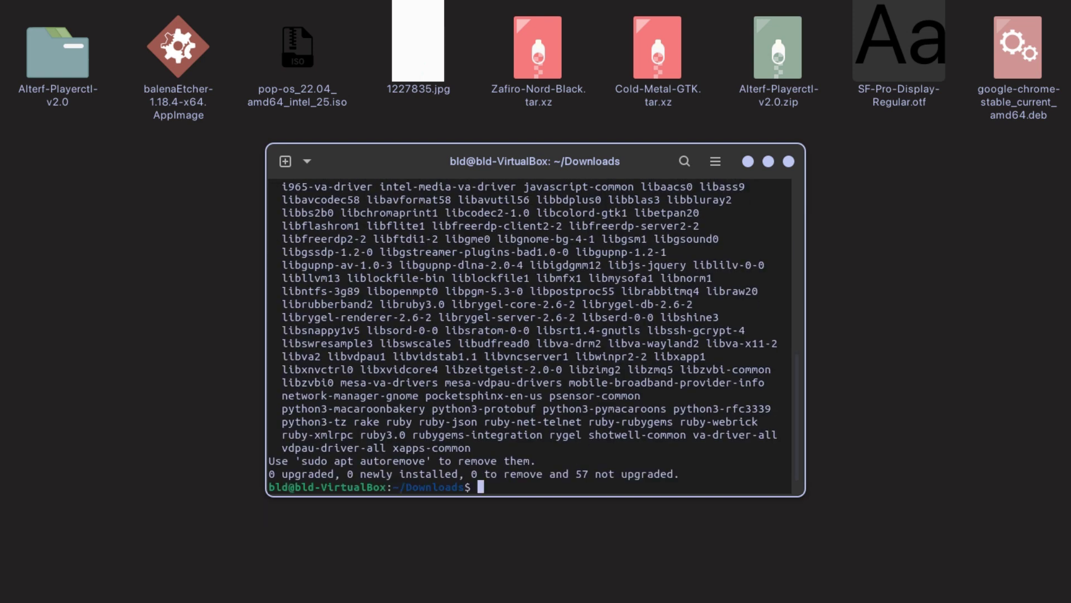
{"action": "type", "text": "clear"}
{"action": "key", "text": "Return"}
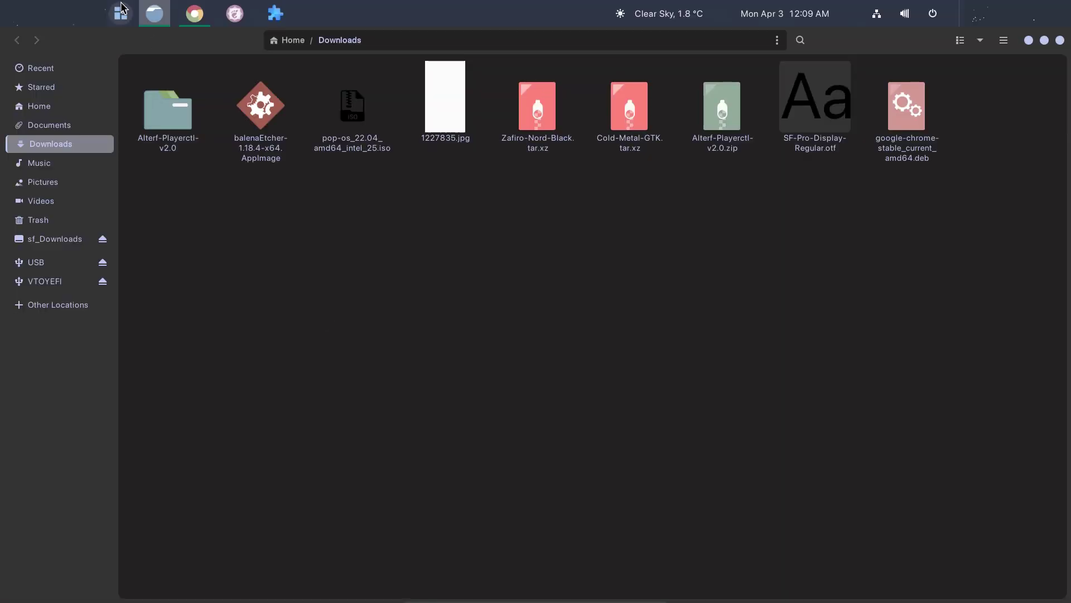
Tick 'Allow executing file as program' in the balenaEtcher AppImage's Permissions properties.
{"action": "right_click", "coordinate": [249, 117]}
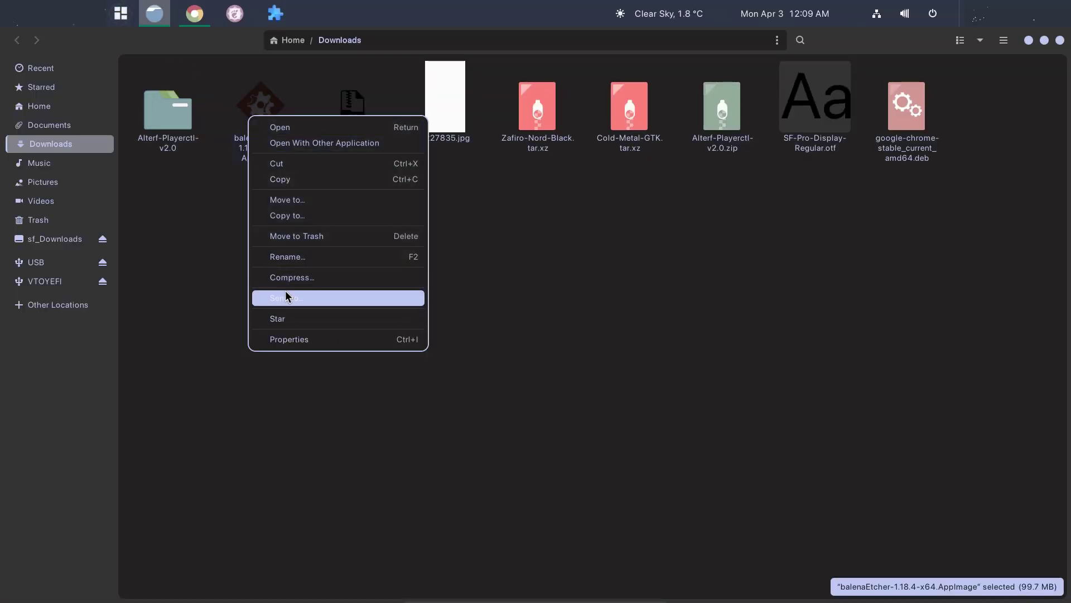
{"action": "left_click", "coordinate": [304, 340]}
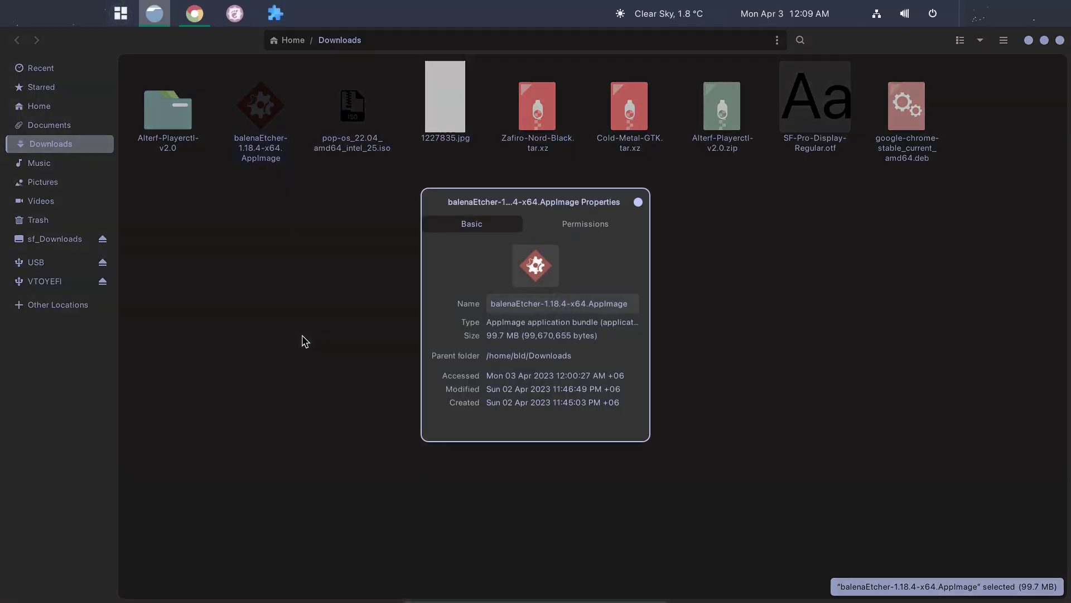
{"action": "left_click", "coordinate": [599, 223]}
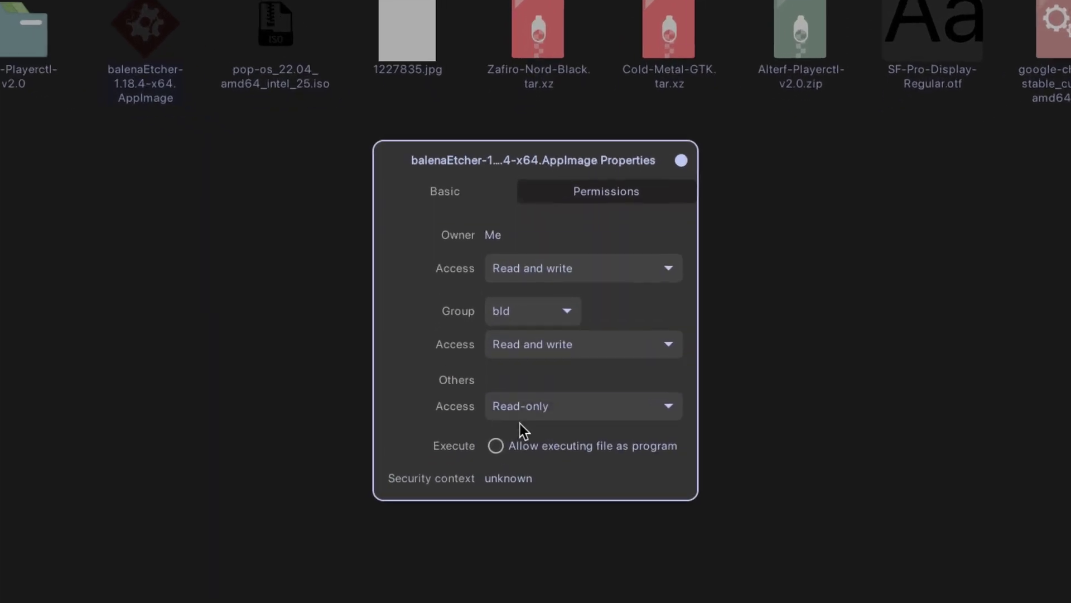
{"action": "left_click", "coordinate": [509, 462]}
{"action": "left_click", "coordinate": [689, 152]}
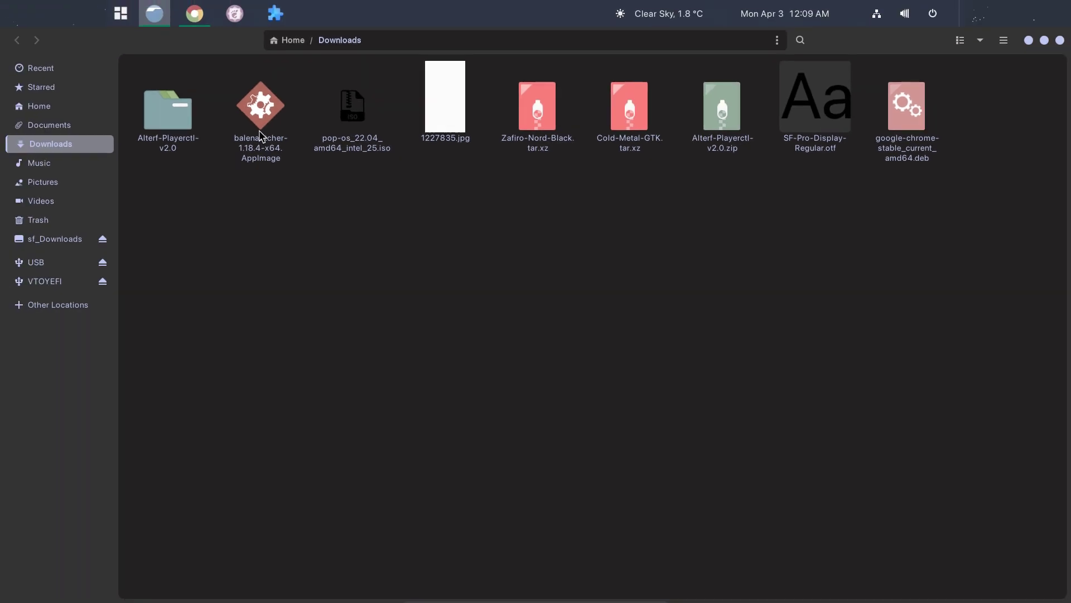
{"action": "right_click", "coordinate": [260, 136]}
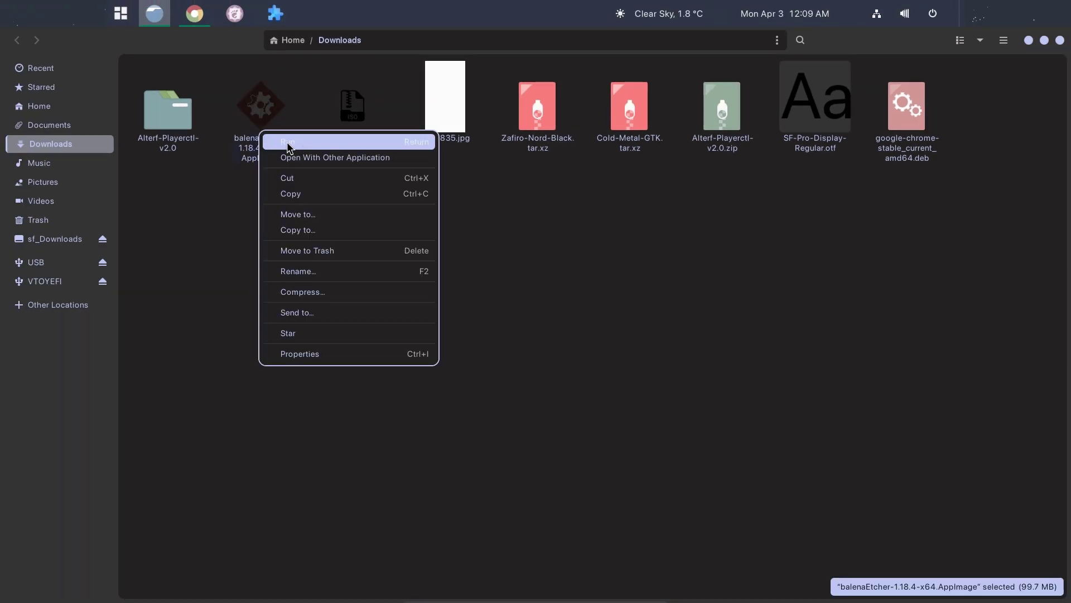
Run balenaEtcher and load pop-os_22.04_amd64_intel_25.iso from Downloads via Flash from file.
{"action": "left_click", "coordinate": [288, 143]}
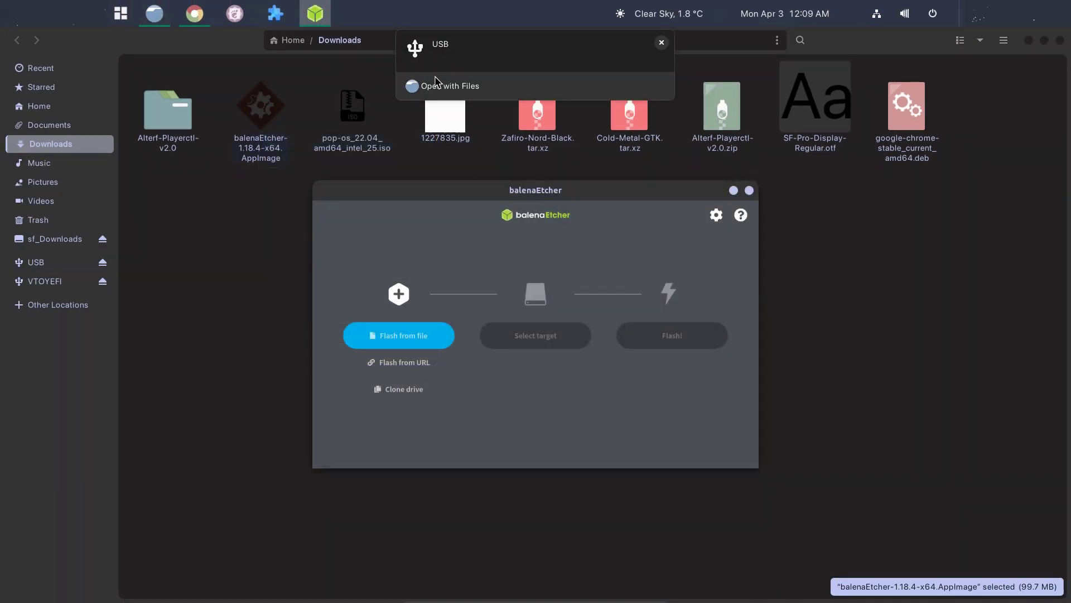
{"action": "left_click", "coordinate": [417, 340]}
{"action": "left_click_drag", "start_coordinate": [488, 106], "coordinate": [624, 105]}
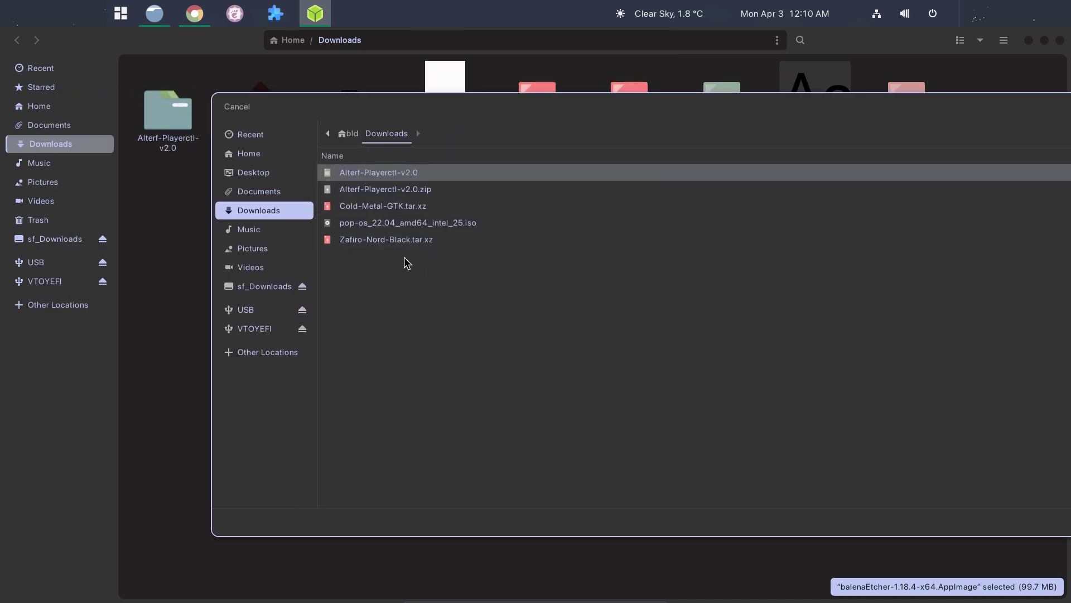
{"action": "left_click", "coordinate": [414, 226]}
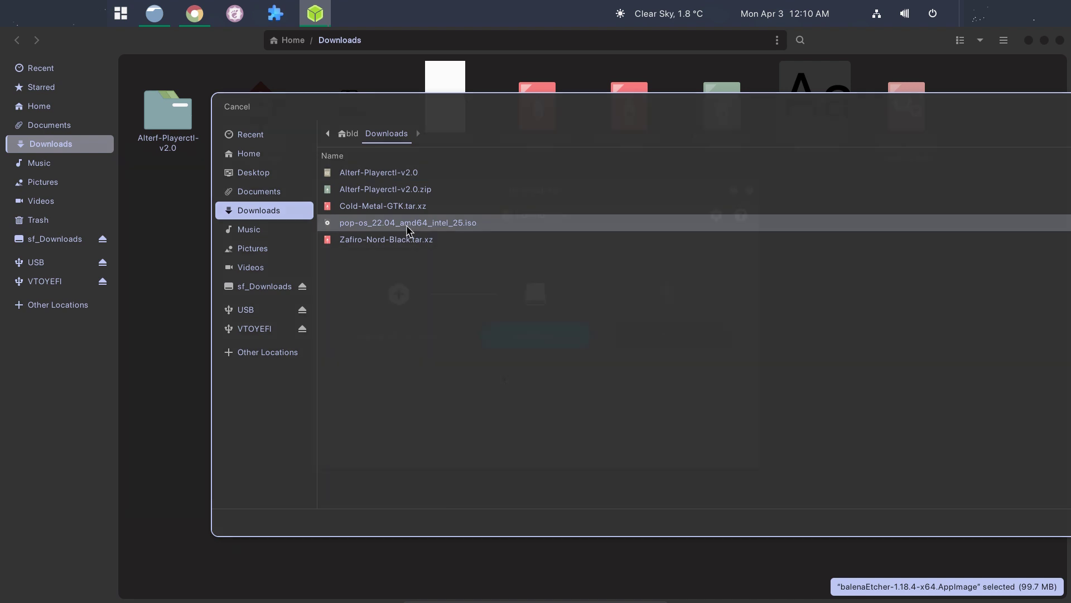
{"action": "double_click", "coordinate": [406, 225]}
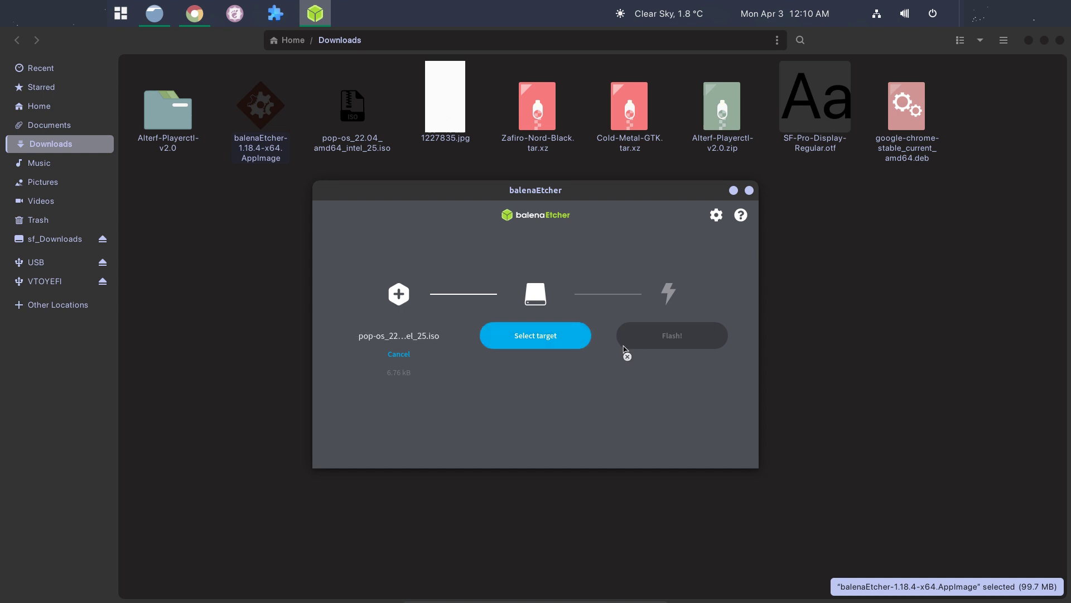
Select the 7.9 GB JetFlash USB drive as target, start flashing, and enter the password.
{"action": "left_click", "coordinate": [547, 340]}
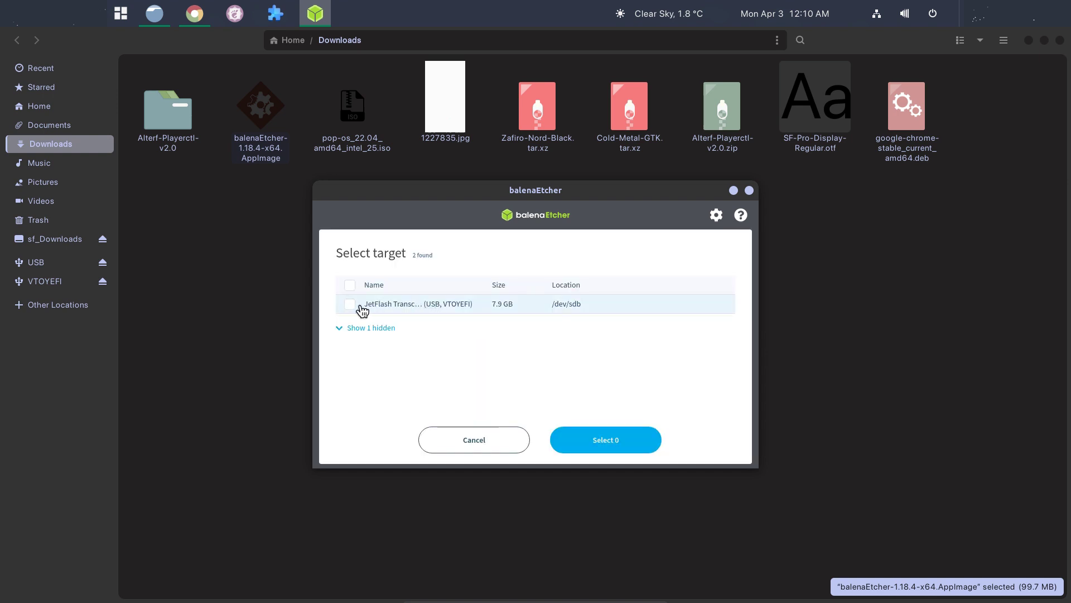
{"action": "left_click", "coordinate": [346, 328]}
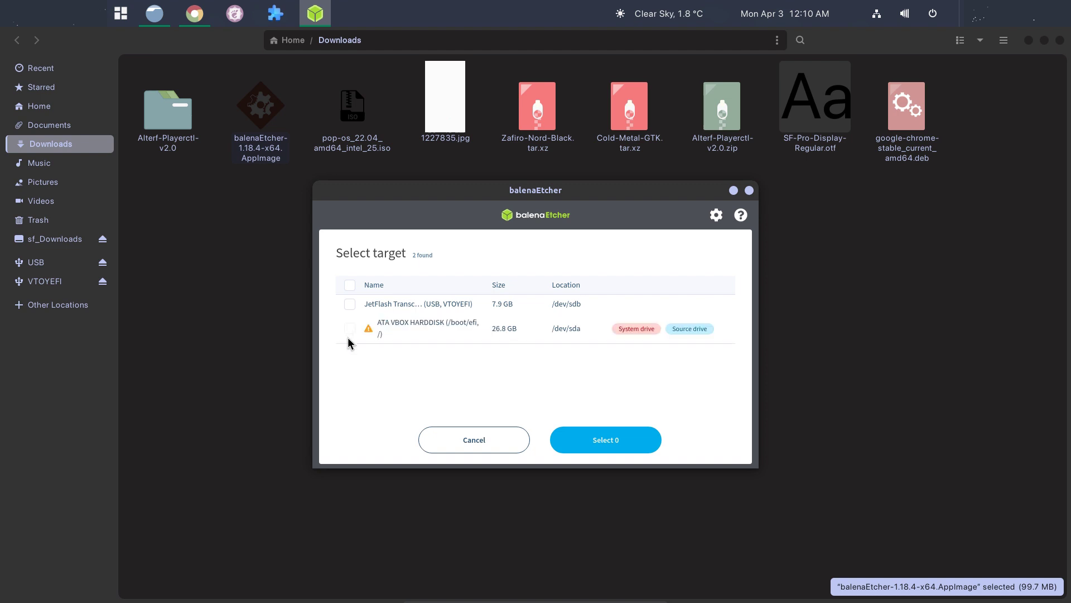
{"action": "left_click", "coordinate": [349, 304]}
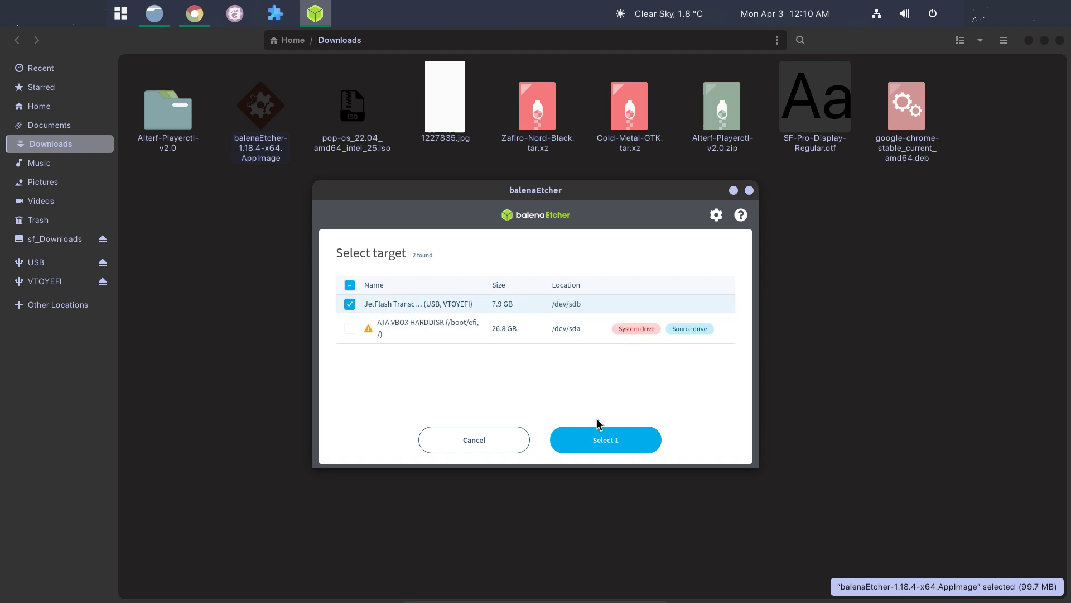
{"action": "left_click", "coordinate": [581, 442]}
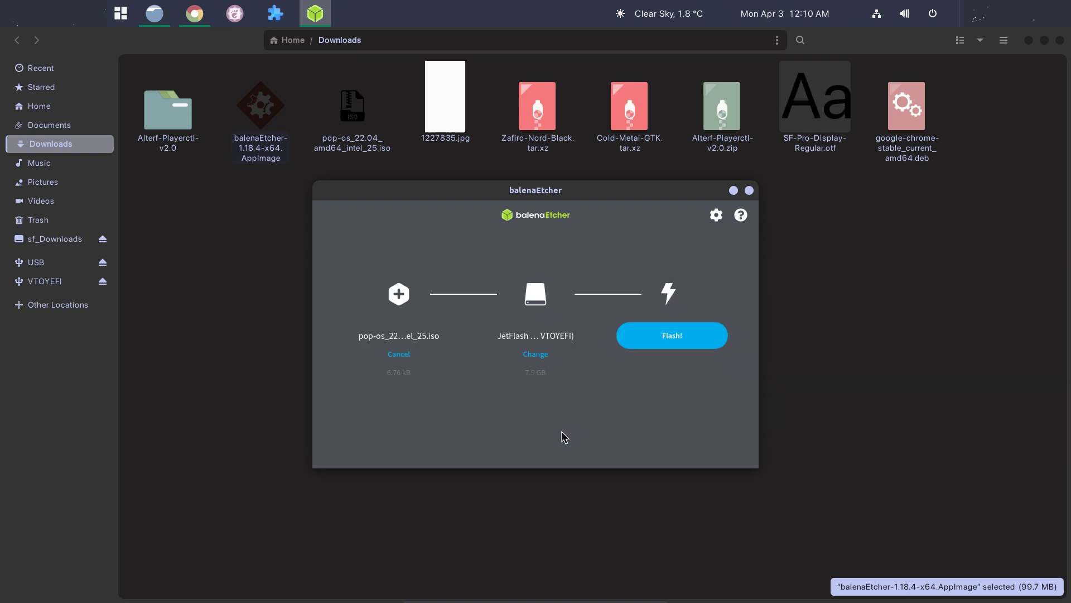
{"action": "left_click", "coordinate": [669, 347]}
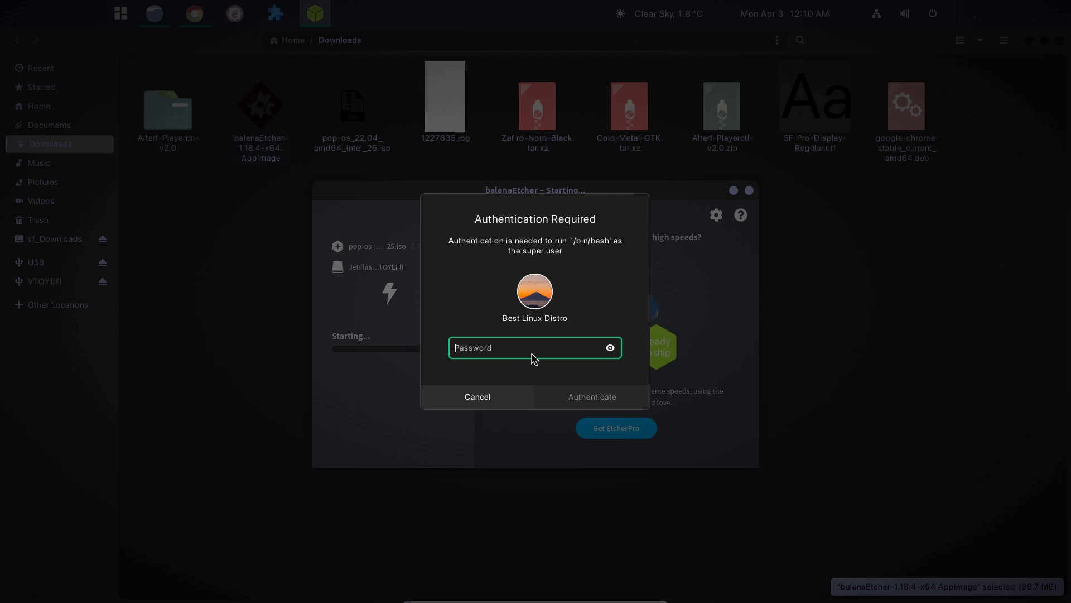
{"action": "type", "text": "p"}
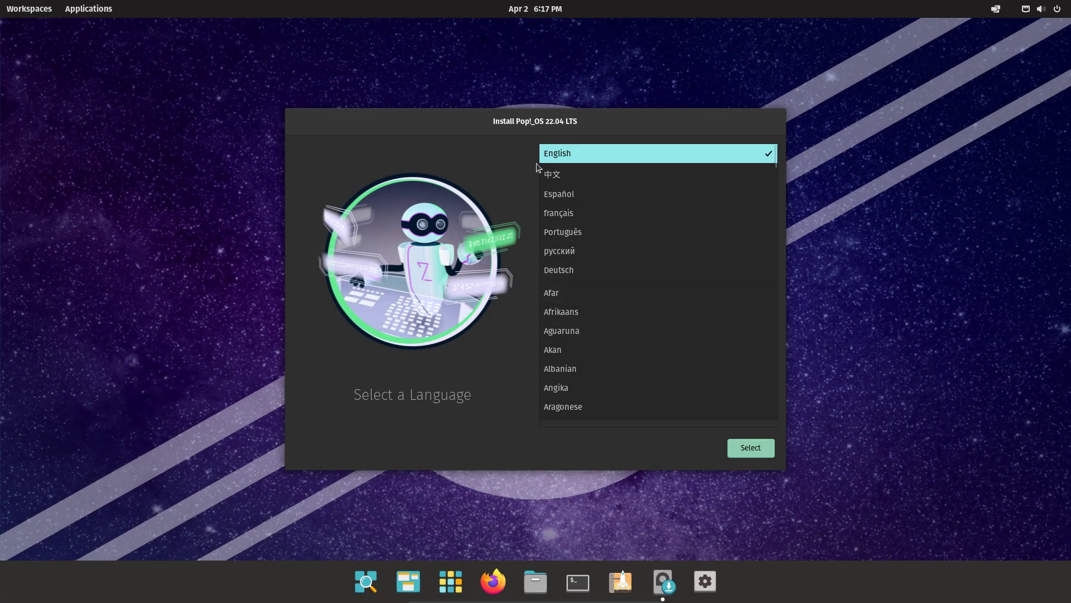
Choose English (United States) as the language and the default English (US) keyboard layout.
{"action": "left_click", "coordinate": [557, 160]}
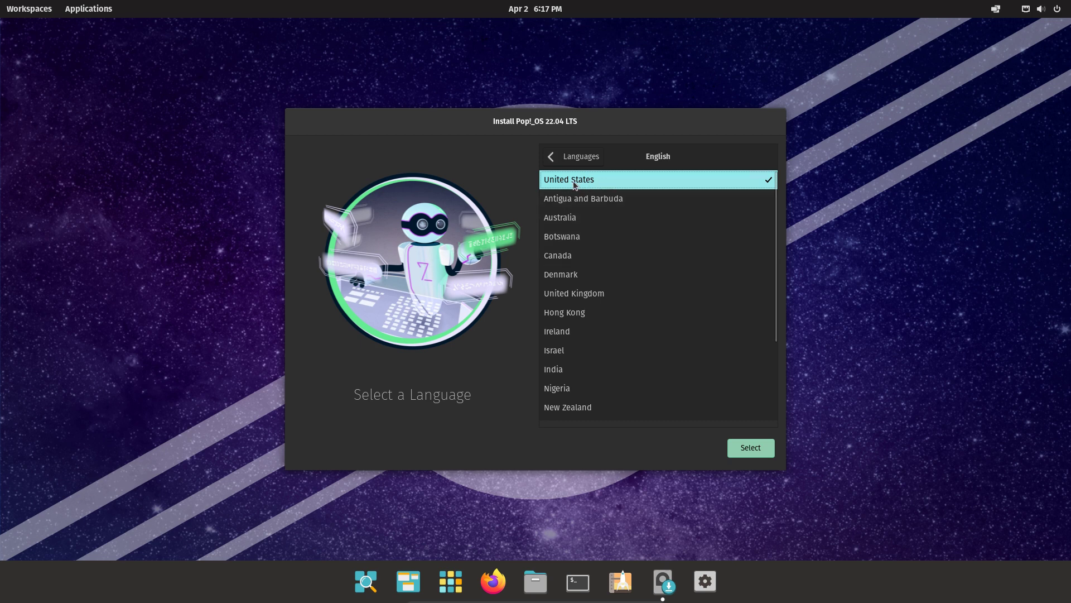
{"action": "left_click", "coordinate": [748, 449]}
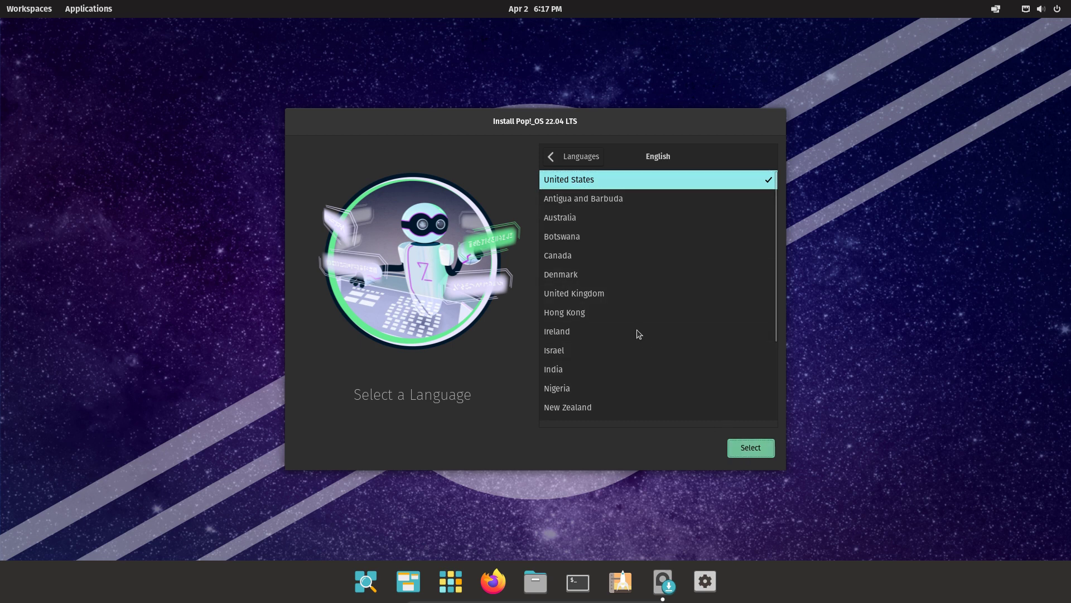
{"action": "left_click", "coordinate": [602, 390]}
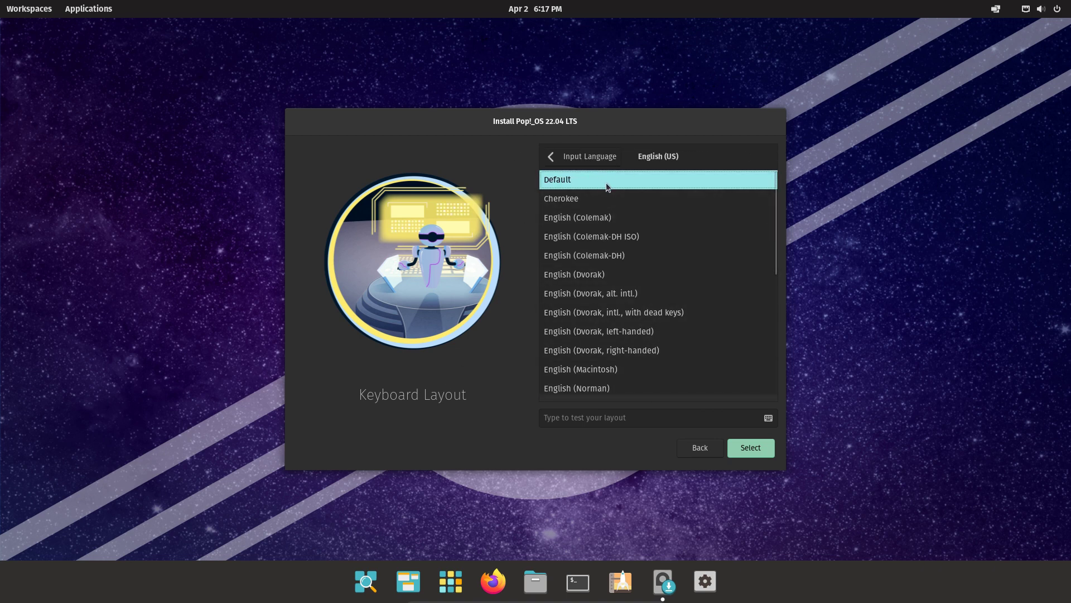
{"action": "left_click", "coordinate": [749, 452]}
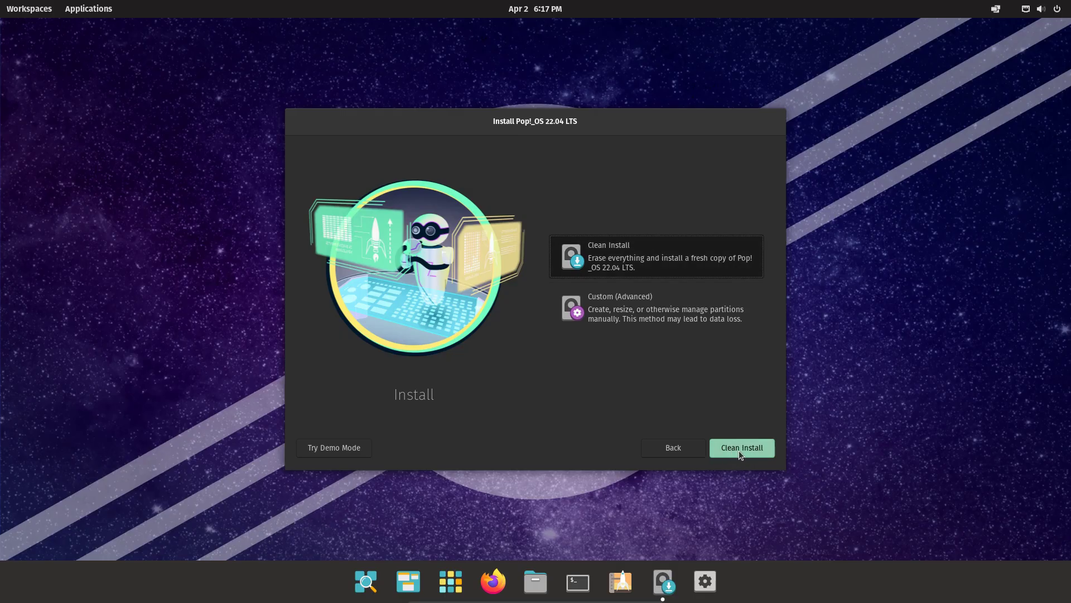
Choose Clean Install onto the ATA VBOX HARDDISK and start erasing the drive.
{"action": "left_click", "coordinate": [738, 450]}
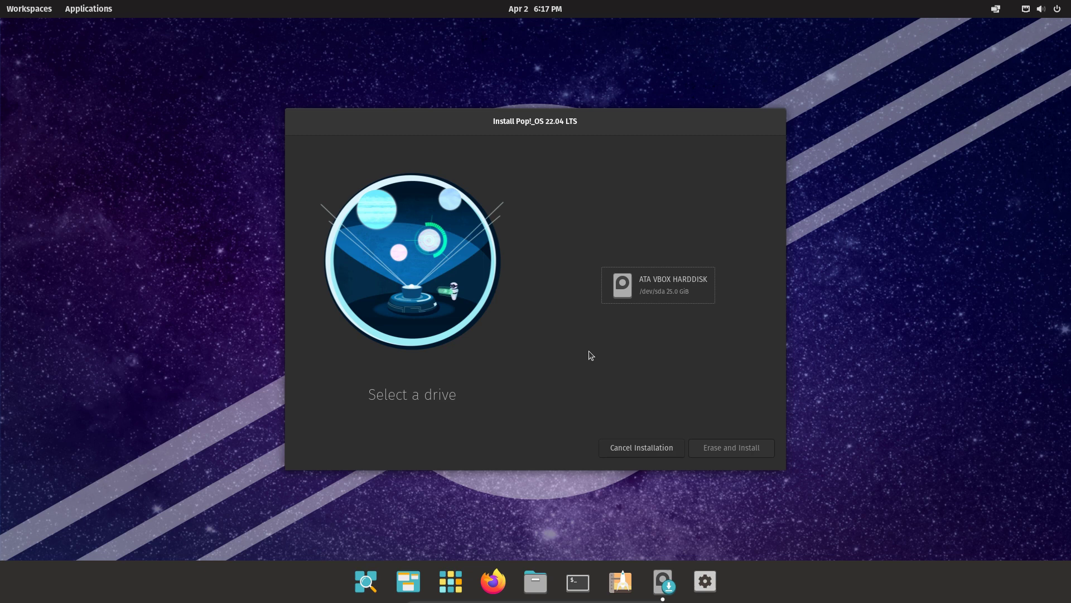
{"action": "left_click", "coordinate": [676, 299]}
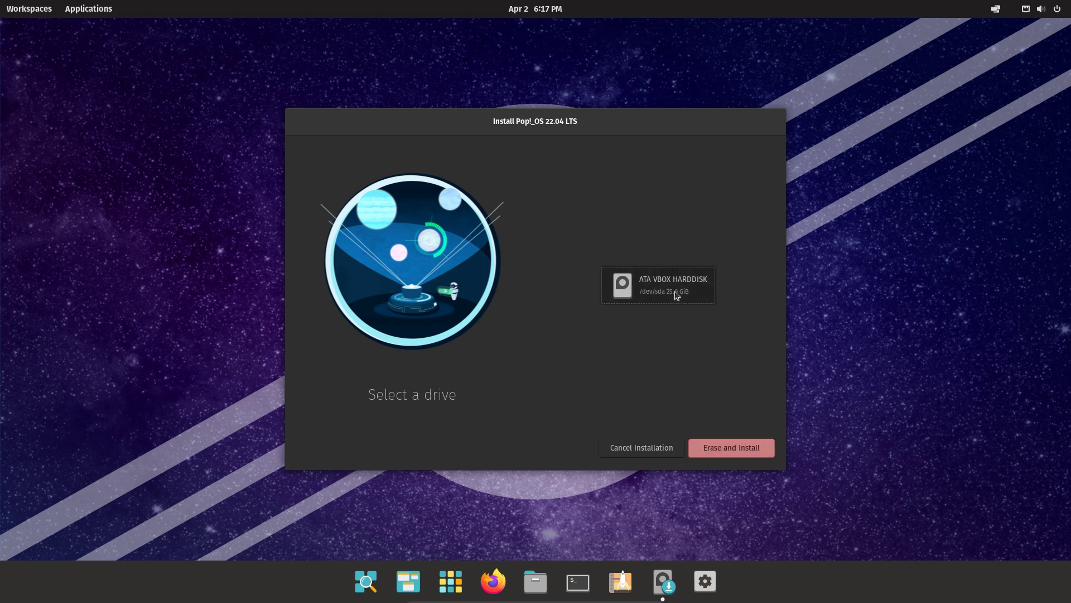
{"action": "left_click", "coordinate": [735, 451]}
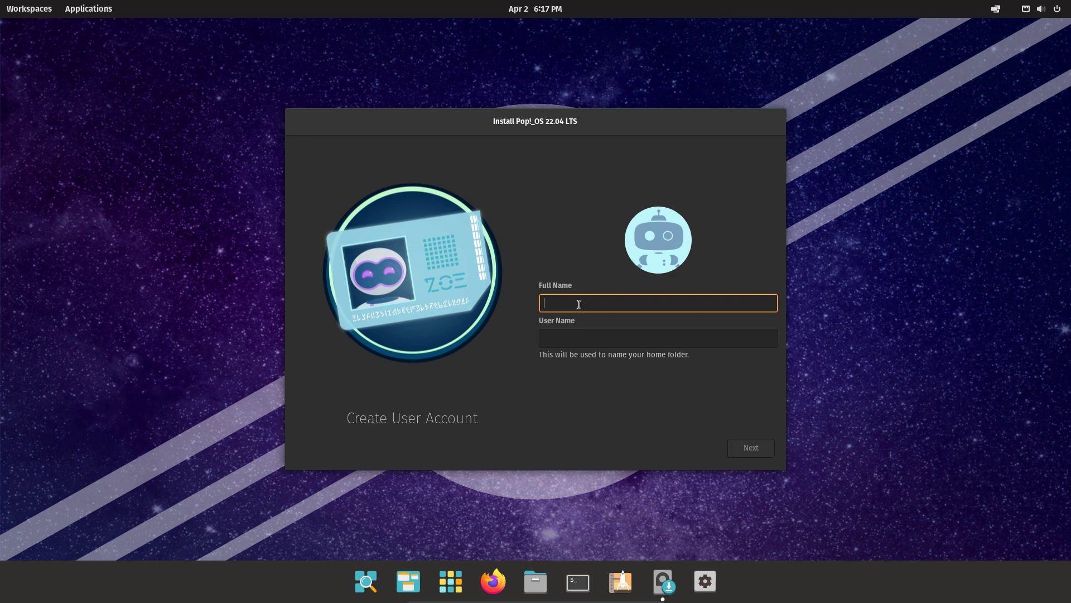
Enter 'Best Linux Distro' as the full name, then set and confirm the account password.
{"action": "type", "text": "Best Linux Distro"}
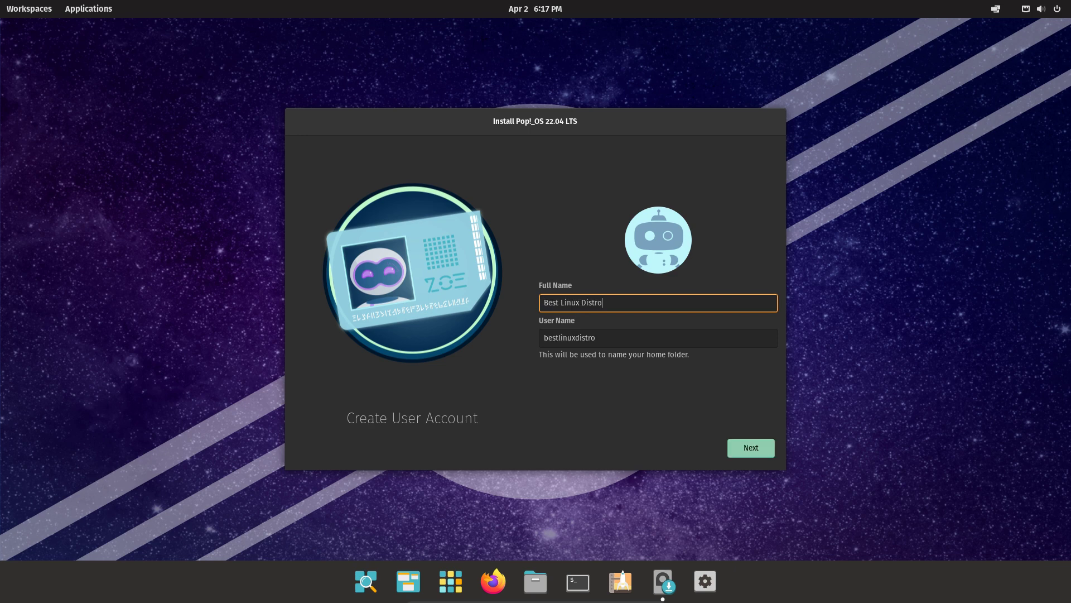
{"action": "left_click", "coordinate": [732, 448]}
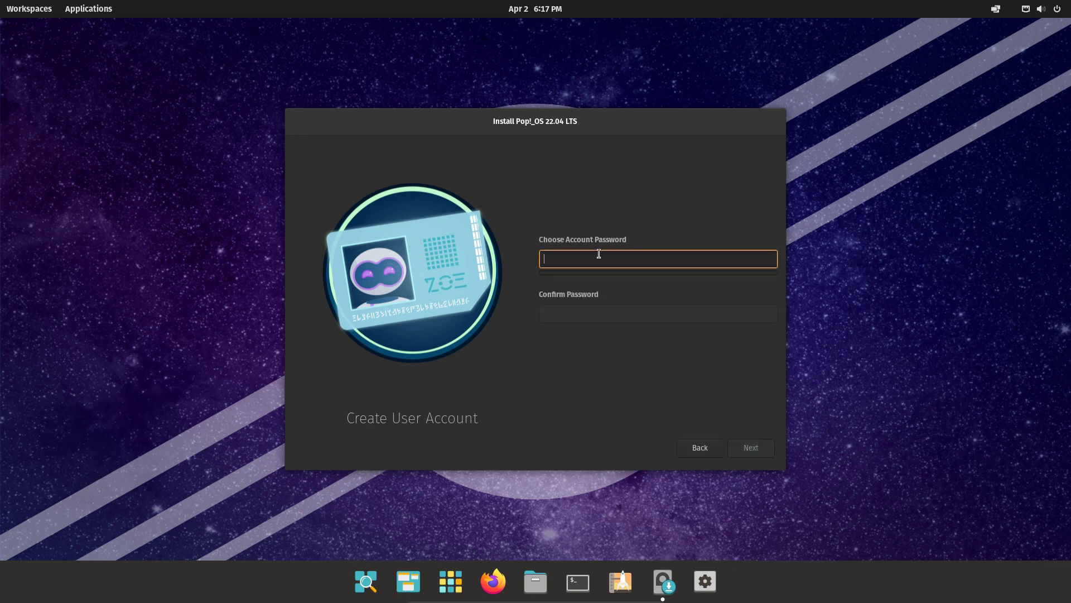
{"action": "type", "text": "1234"}
{"action": "left_click", "coordinate": [603, 313]}
{"action": "type", "text": "1234"}
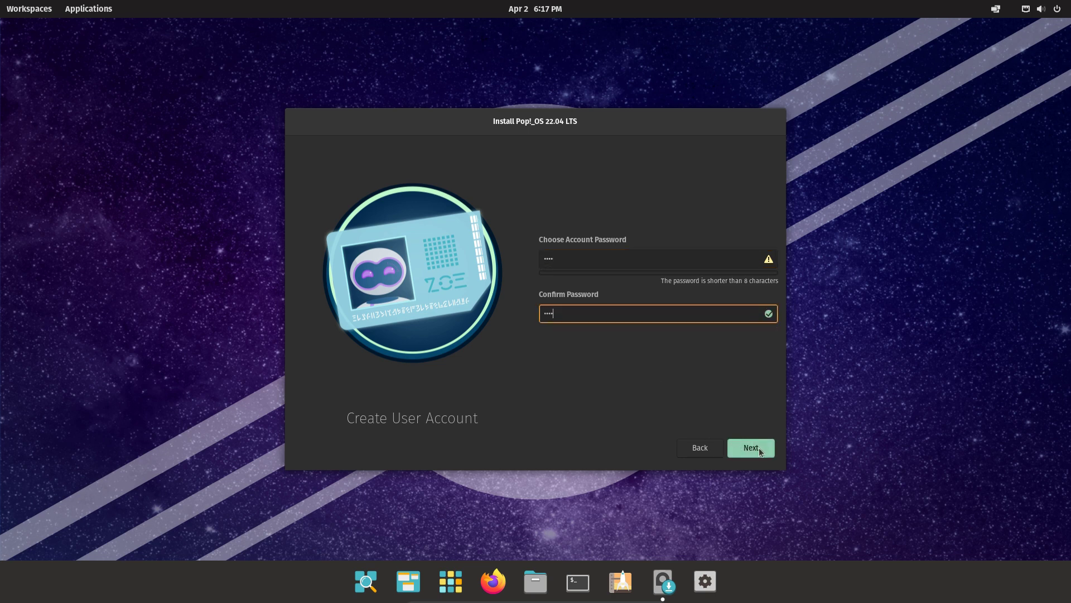
{"action": "left_click", "coordinate": [751, 448]}
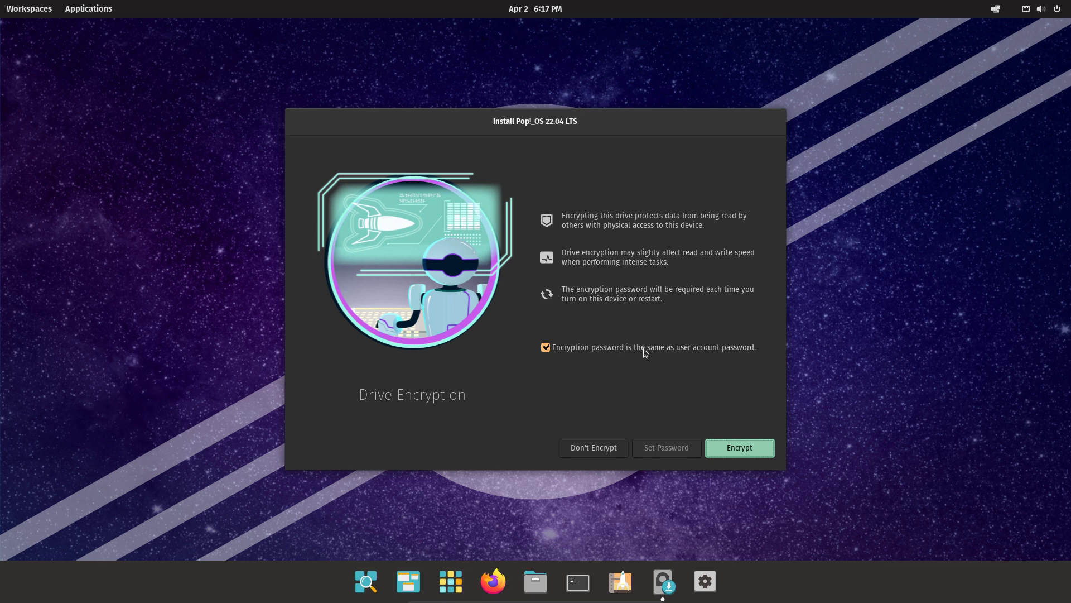
Install without drive encryption, briefly view the installation log, then restart the device.
{"action": "left_click", "coordinate": [550, 352]}
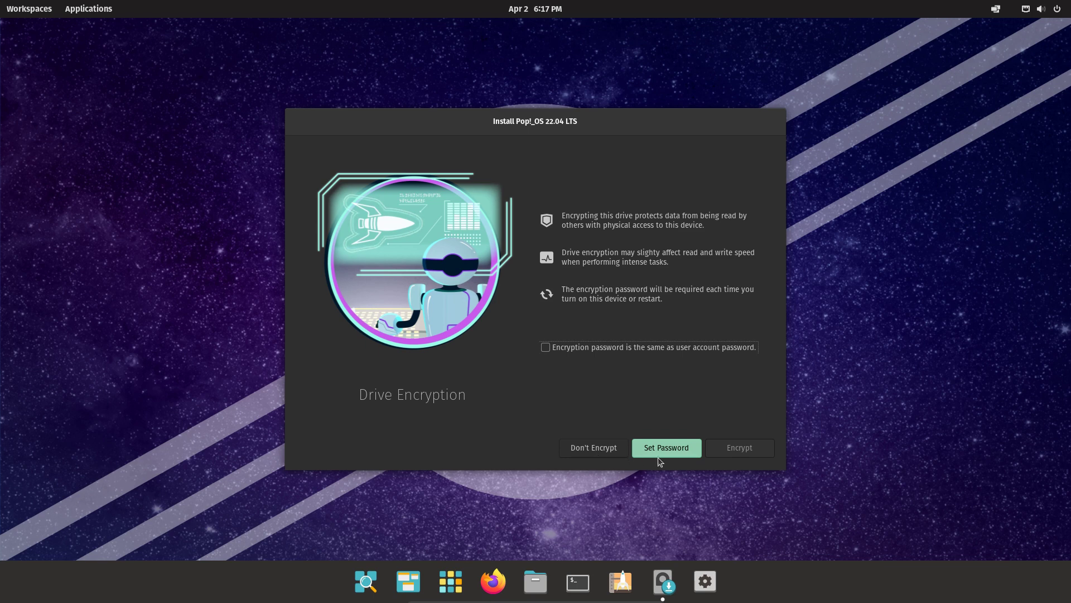
{"action": "left_click", "coordinate": [582, 453]}
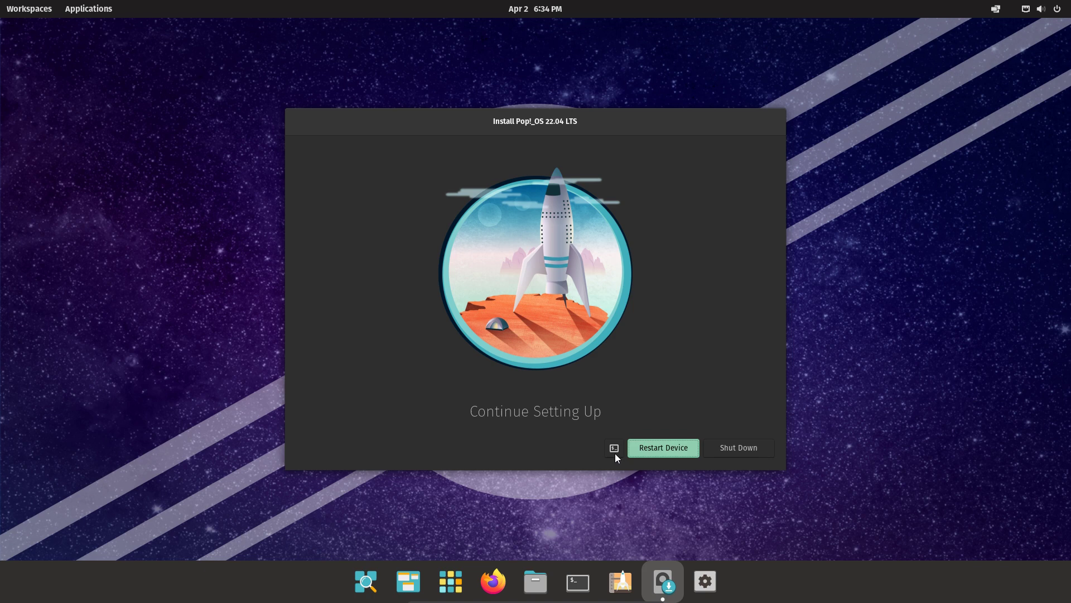
{"action": "left_click", "coordinate": [614, 447]}
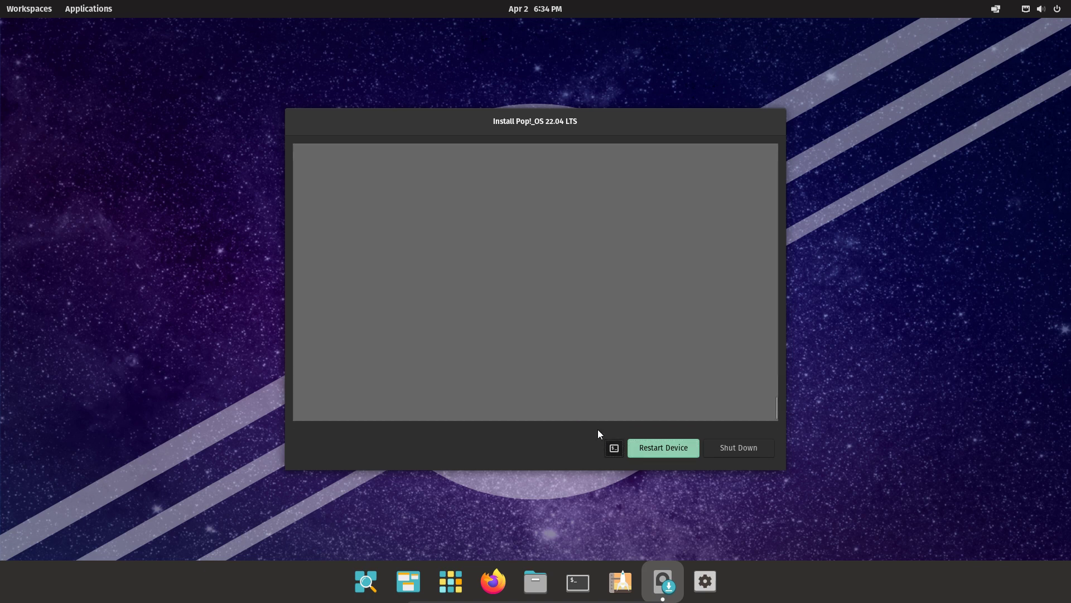
{"action": "left_click", "coordinate": [613, 448]}
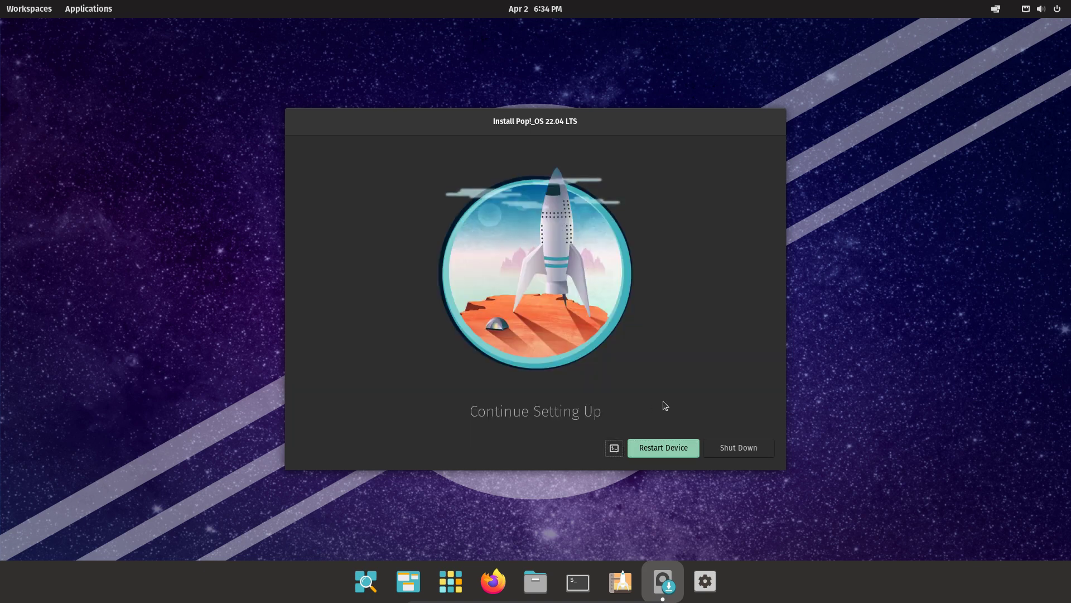
{"action": "left_click", "coordinate": [668, 451]}
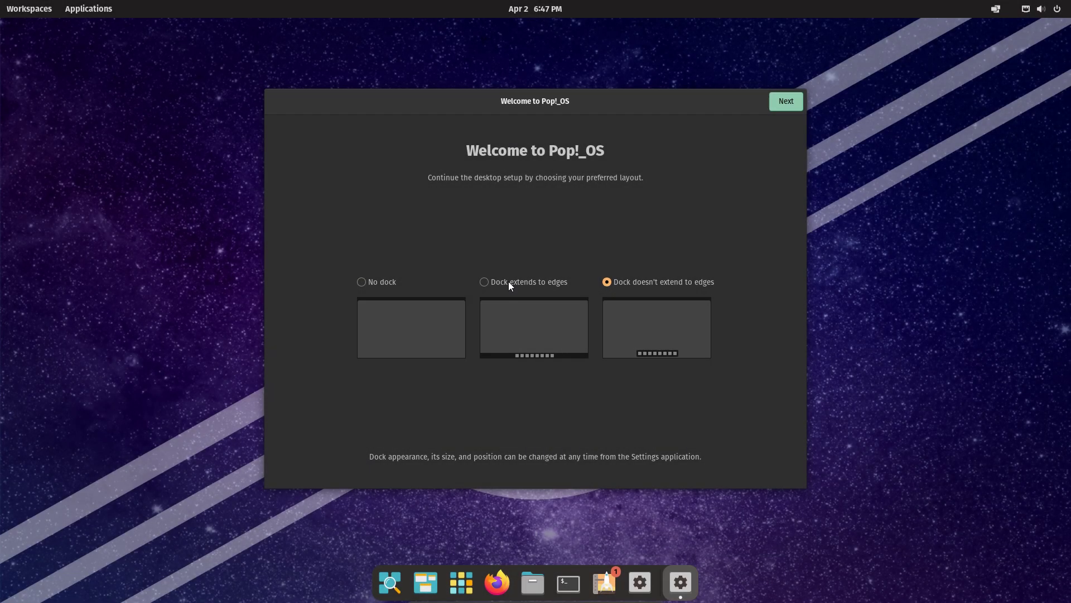
Choose the dock that doesn't extend to the edges, keeping Workspaces and Applications on the top bar.
{"action": "left_click", "coordinate": [519, 283]}
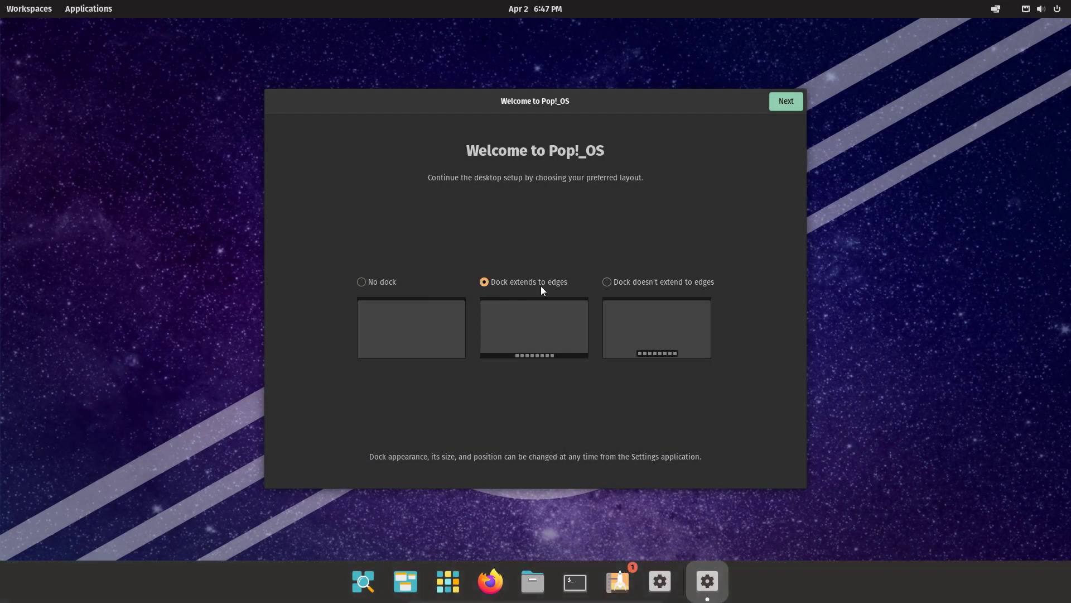
{"action": "left_click", "coordinate": [633, 290]}
{"action": "left_click", "coordinate": [797, 105]}
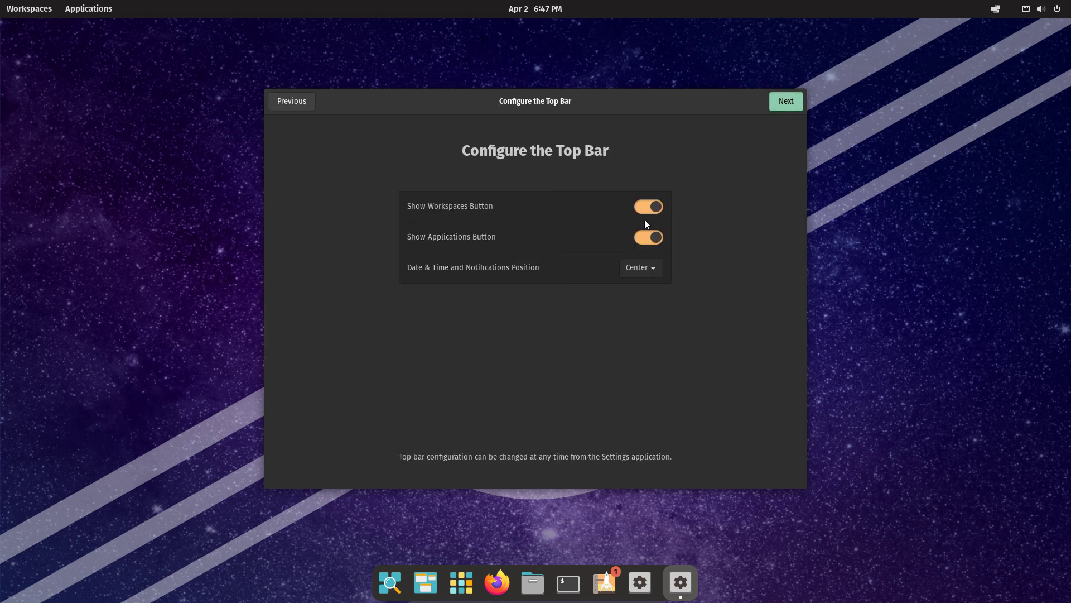
{"action": "left_click", "coordinate": [643, 211]}
{"action": "left_click", "coordinate": [646, 212]}
{"action": "left_click", "coordinate": [654, 243]}
{"action": "left_click", "coordinate": [654, 243]}
{"action": "left_click", "coordinate": [788, 101]}
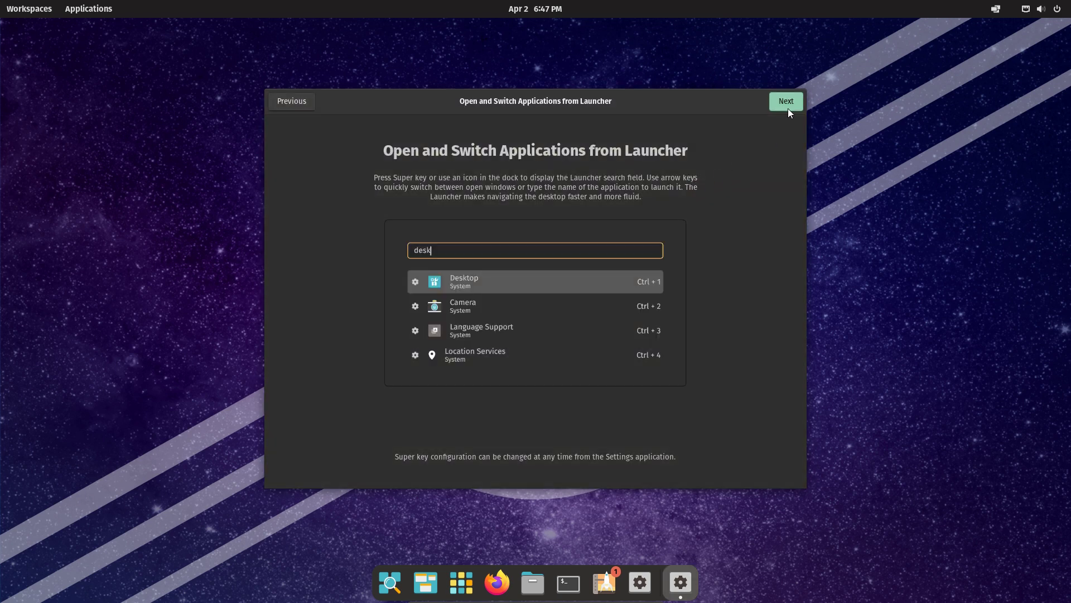
Move past the launcher and gestures introductions and pick the Light theme.
{"action": "left_click", "coordinate": [790, 105]}
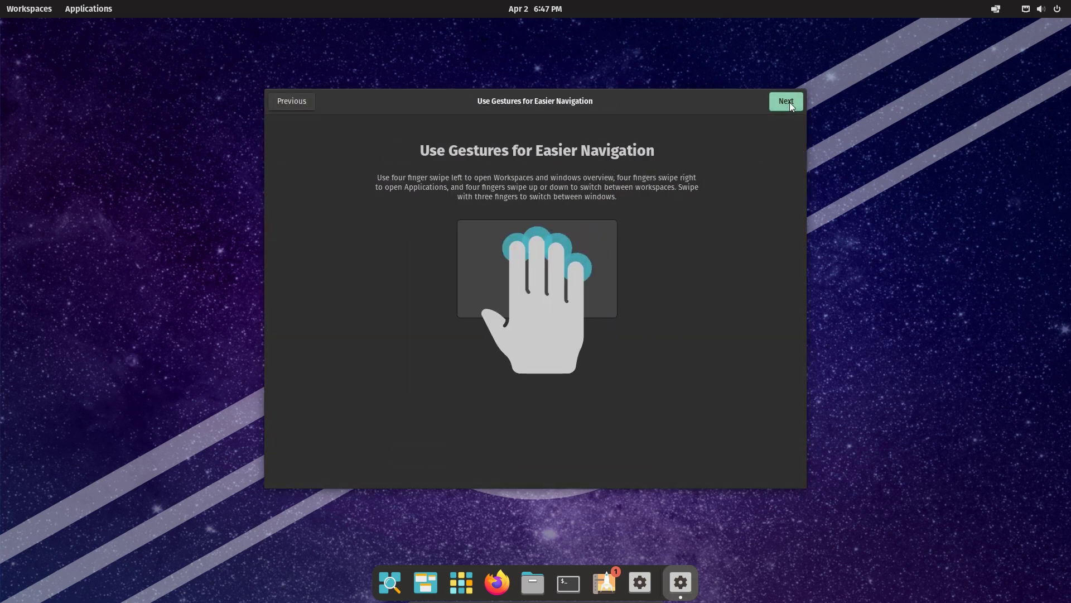
{"action": "left_click", "coordinate": [785, 107]}
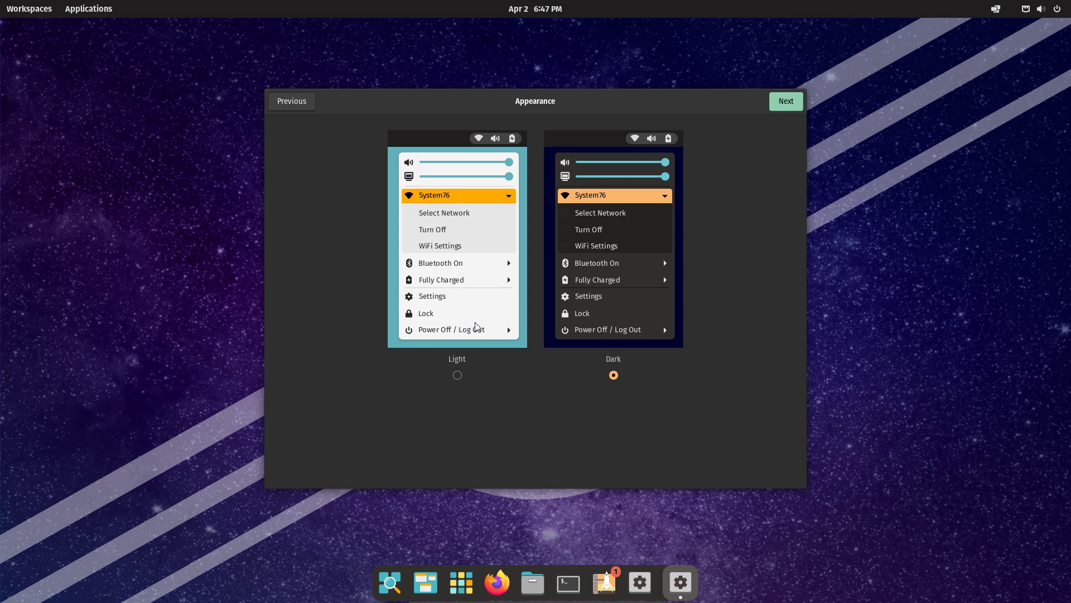
{"action": "left_click", "coordinate": [458, 375]}
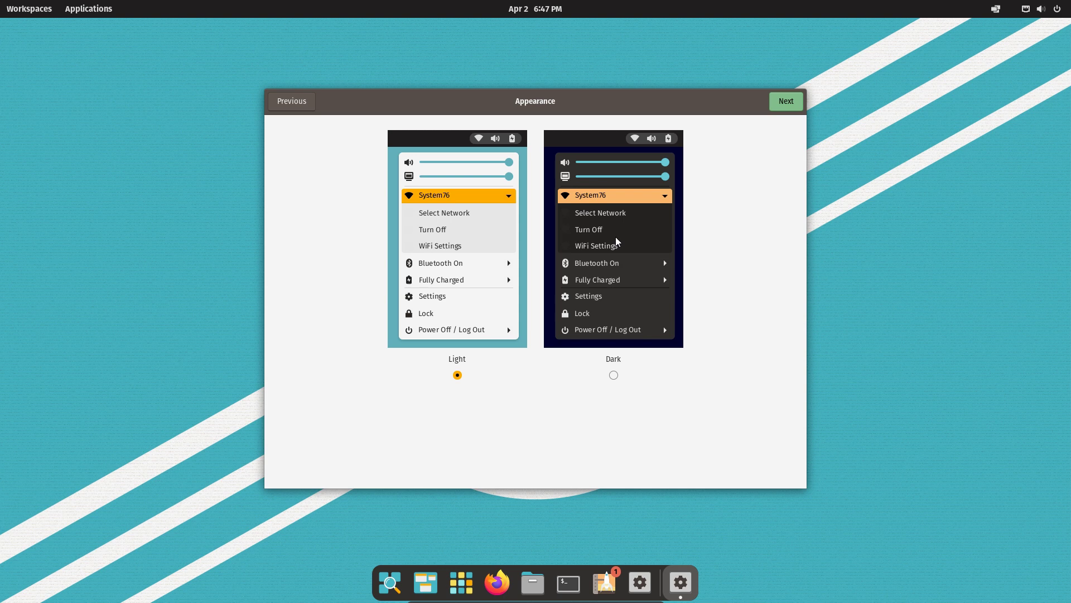
{"action": "left_click", "coordinate": [791, 104]}
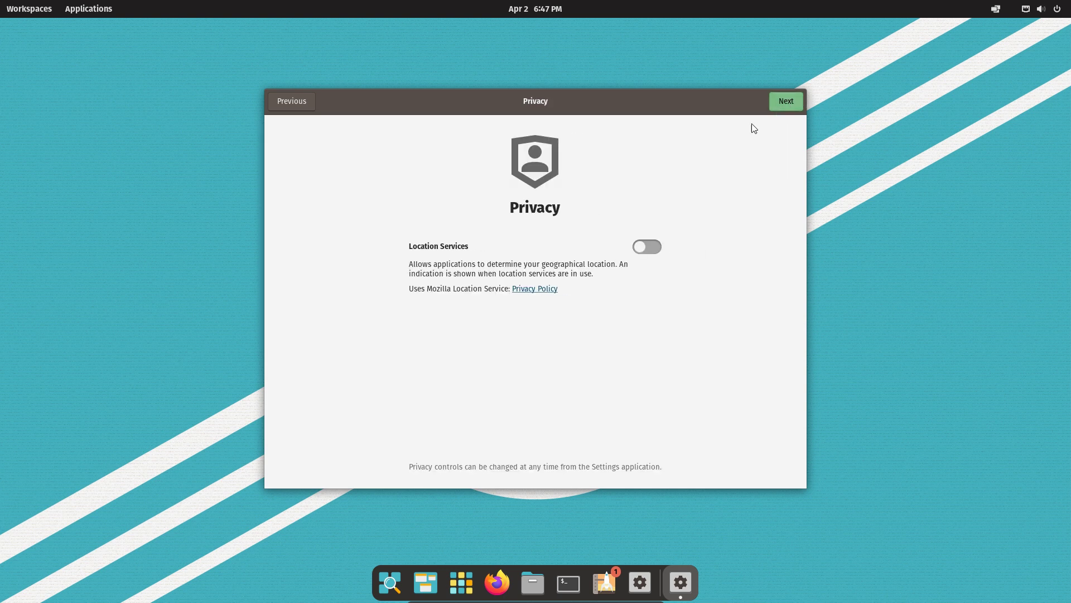
Turn off Location Services, set the time zone to New York, and skip online accounts.
{"action": "left_click", "coordinate": [651, 249]}
{"action": "left_click", "coordinate": [788, 100]}
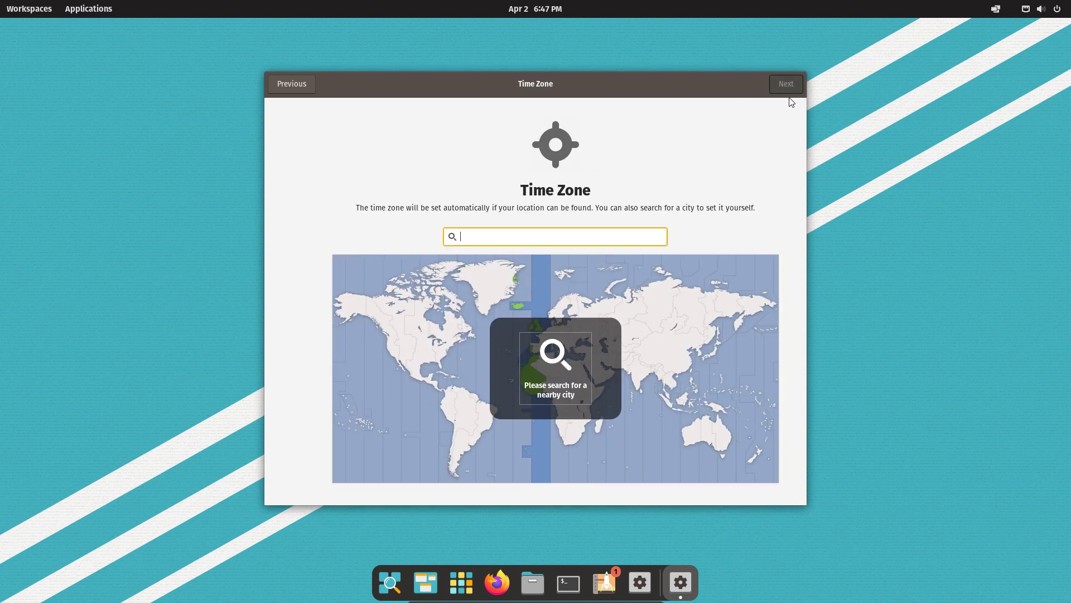
{"action": "type", "text": "New York"}
{"action": "left_click", "coordinate": [487, 484]}
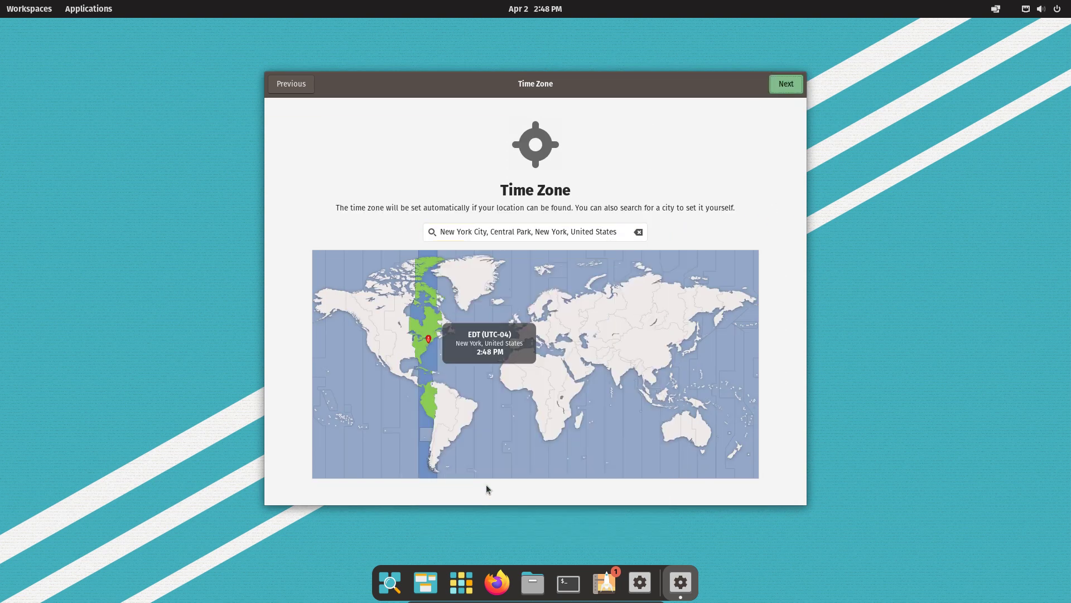
{"action": "left_click", "coordinate": [794, 88]}
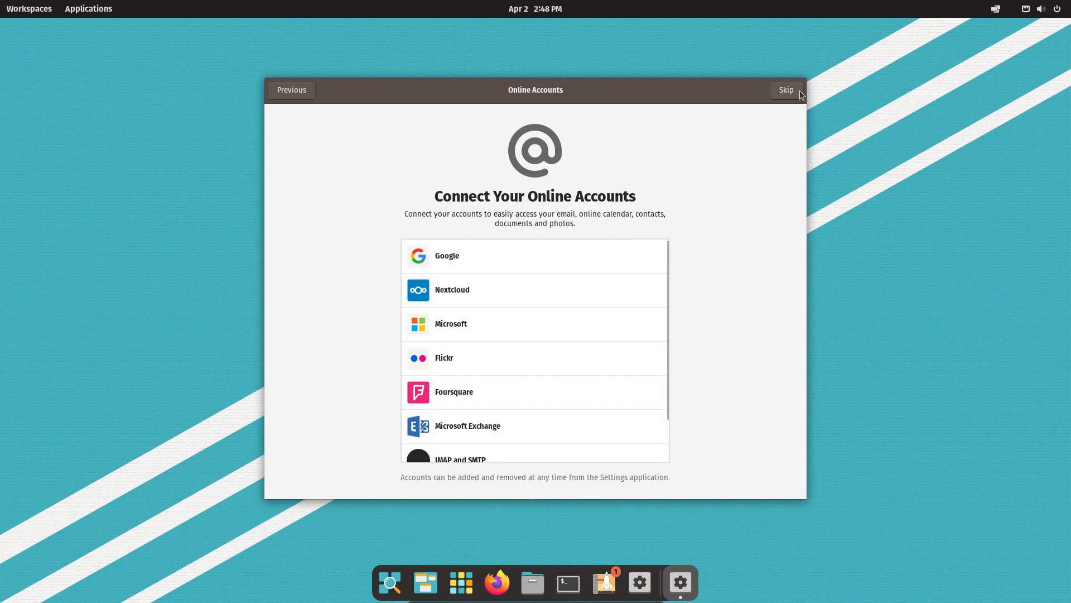
{"action": "left_click", "coordinate": [799, 94]}
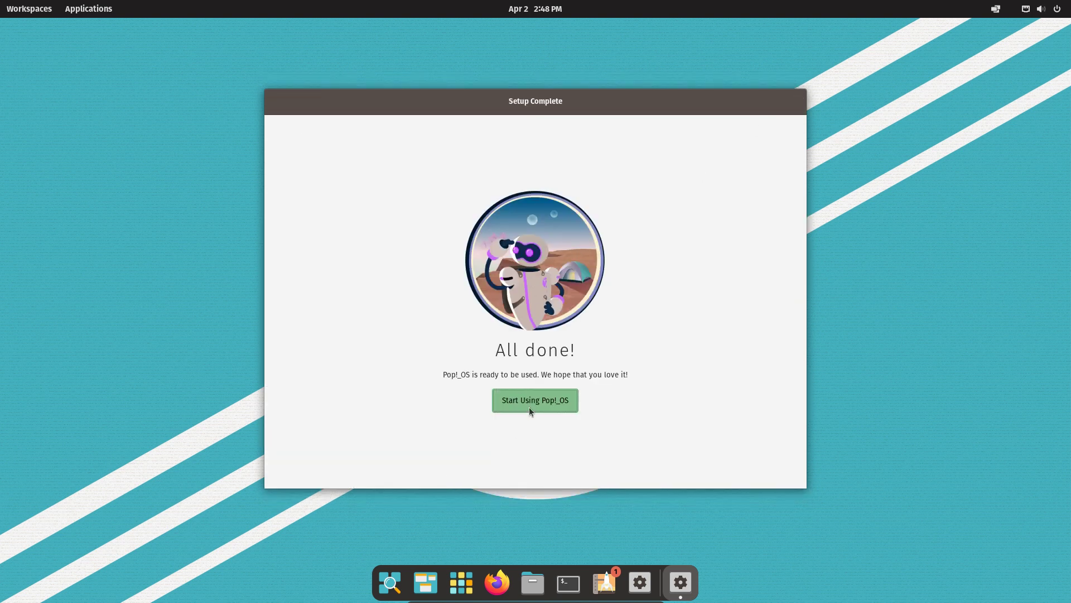
Choose Start Using Pop!_OS to close setup, then launch Settings from the dock.
{"action": "left_click", "coordinate": [530, 404]}
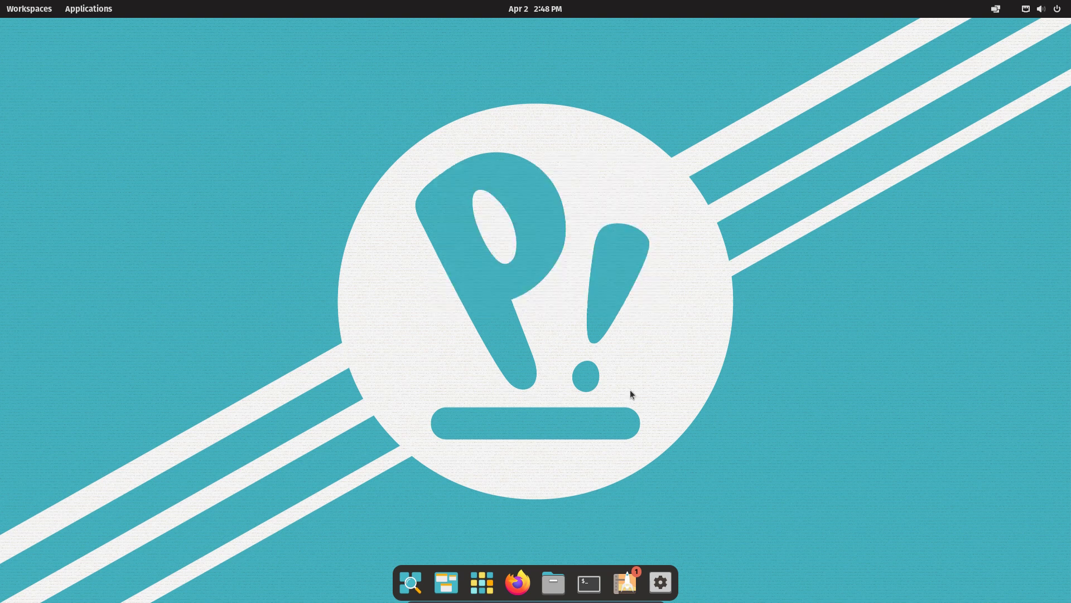
{"action": "left_click", "coordinate": [660, 582]}
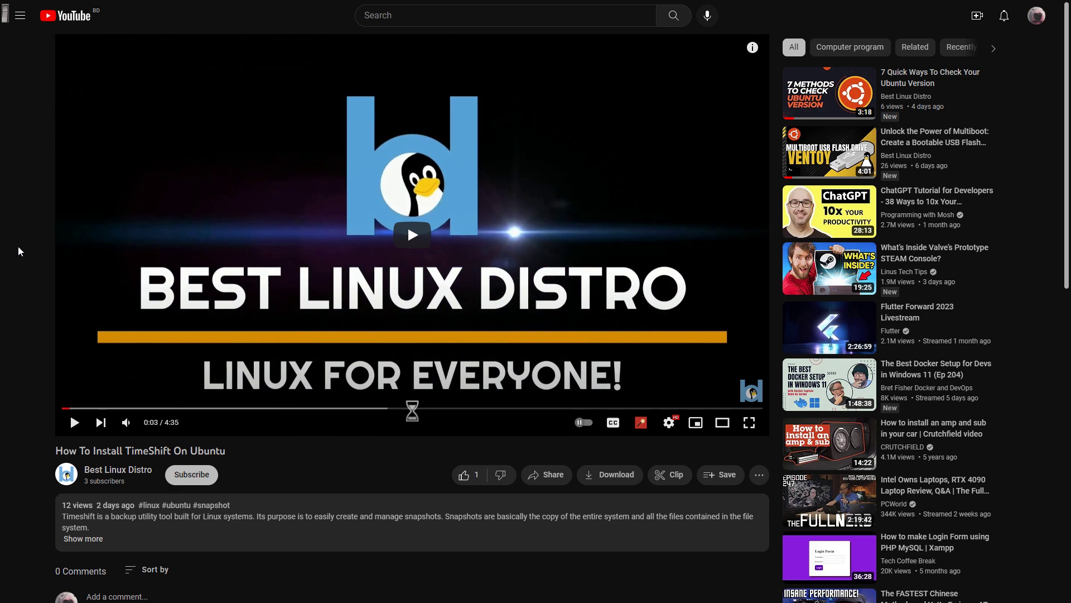
Like the How To Install TimeShift On Ubuntu video and subscribe to its channel.
{"action": "scroll", "coordinate": [33, 310], "scroll_direction": "down", "scroll_amount": 1}
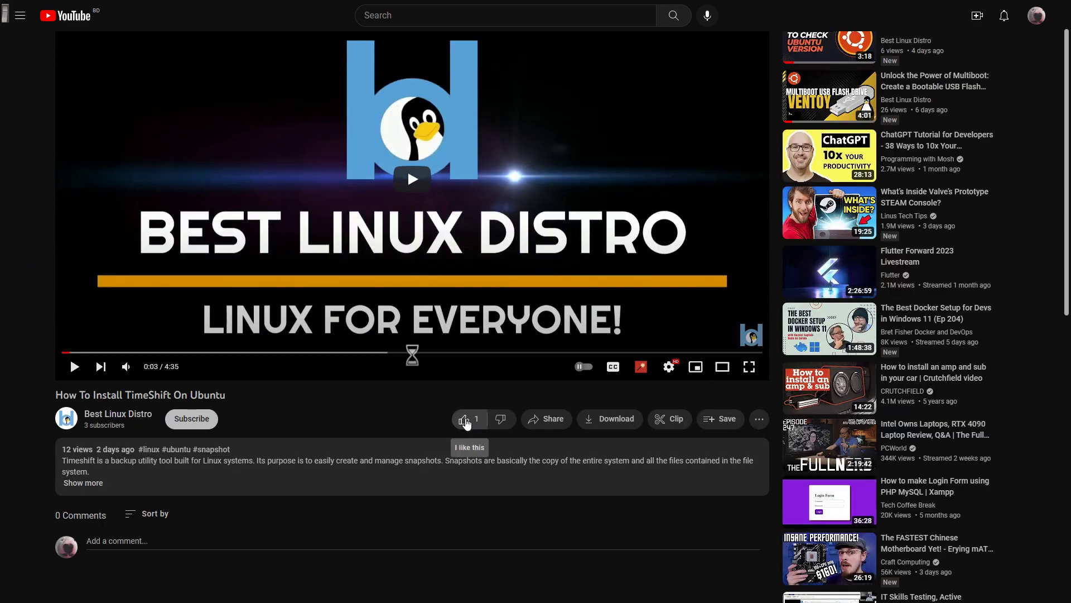
{"action": "left_click", "coordinate": [465, 421]}
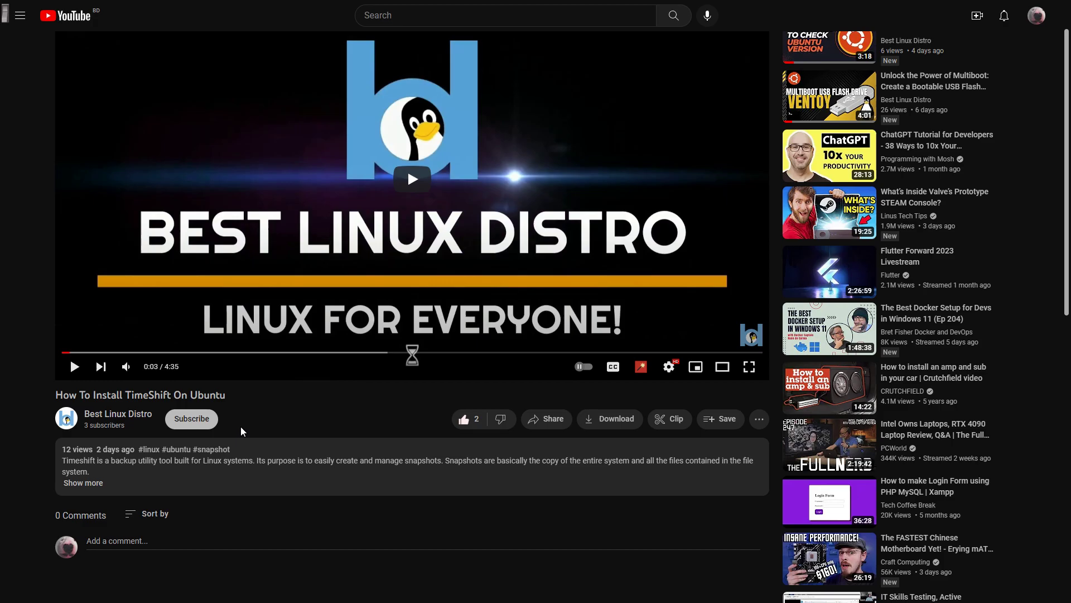
{"action": "left_click", "coordinate": [192, 418]}
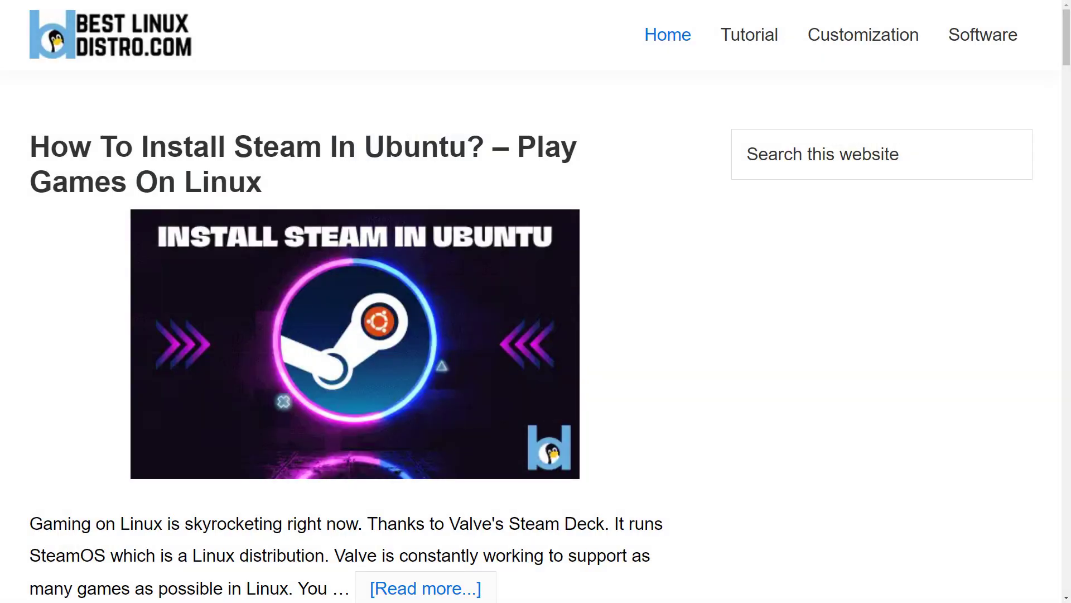